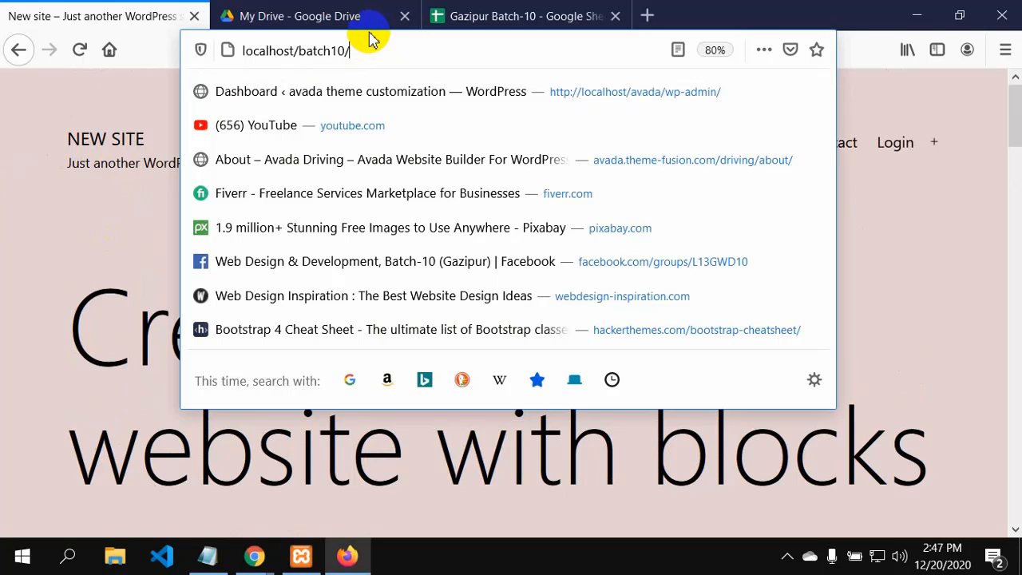
Dismiss the address suggestions and look over the upper part of the site's home page.
click(103, 266)
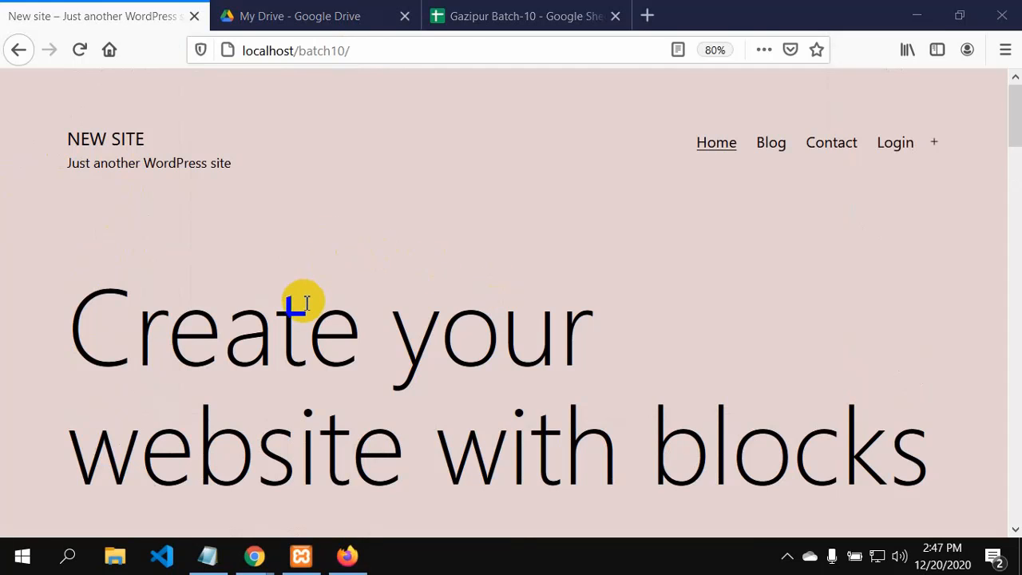
scroll(307, 308, down, 3)
scroll(311, 312, down, 2)
scroll(44, 184, up, 5)
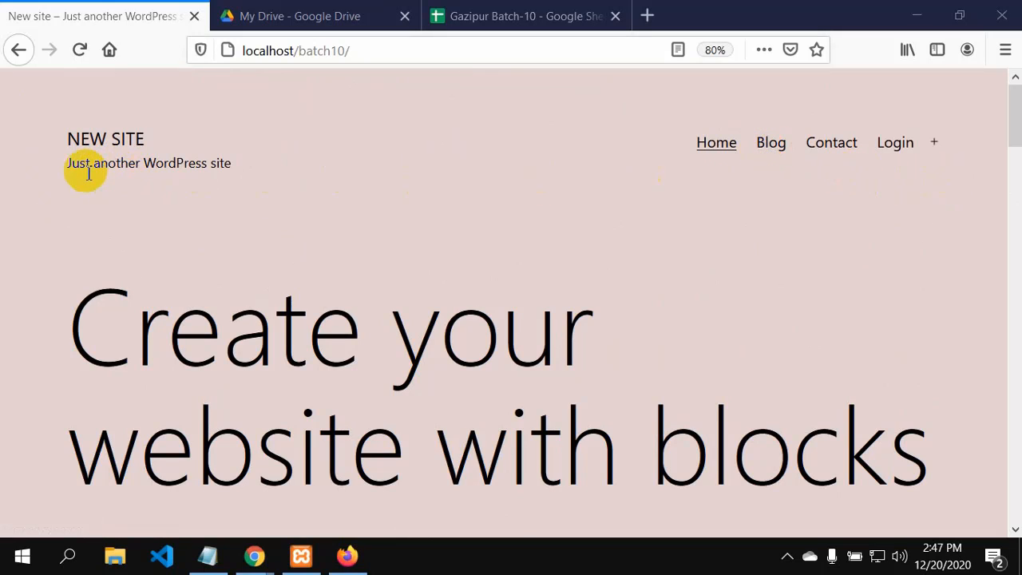
Open the Blog page and the Contact page in turn, examining the site title, tagline and page content.
click(776, 150)
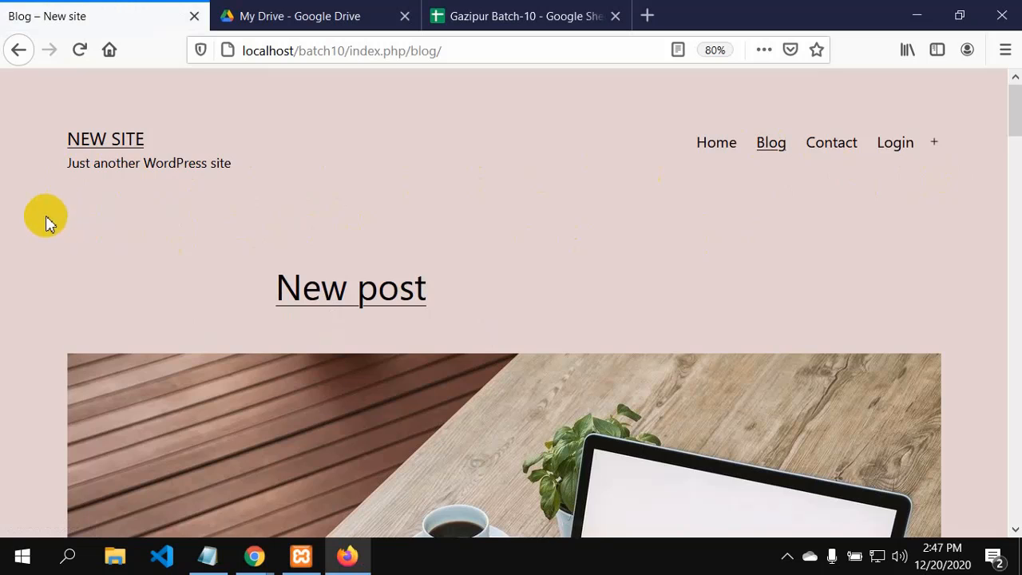
drag(46, 222, 358, 219)
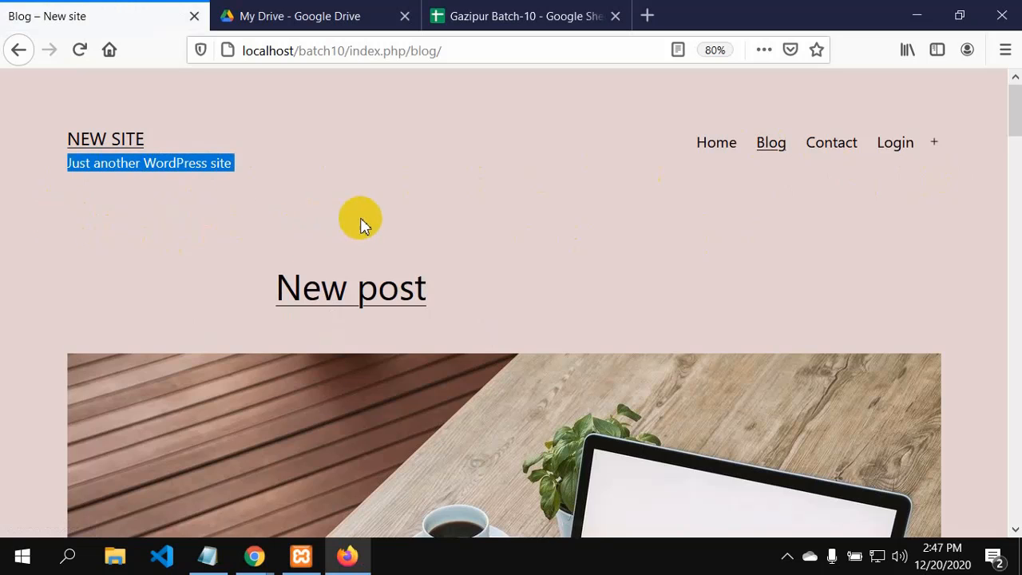
click(839, 151)
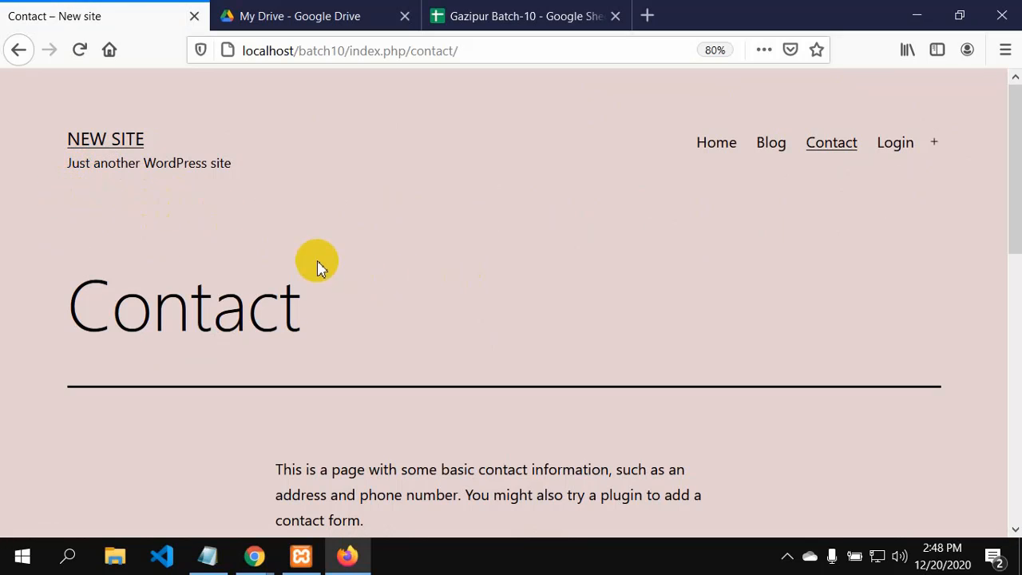
scroll(823, 202, down, 2)
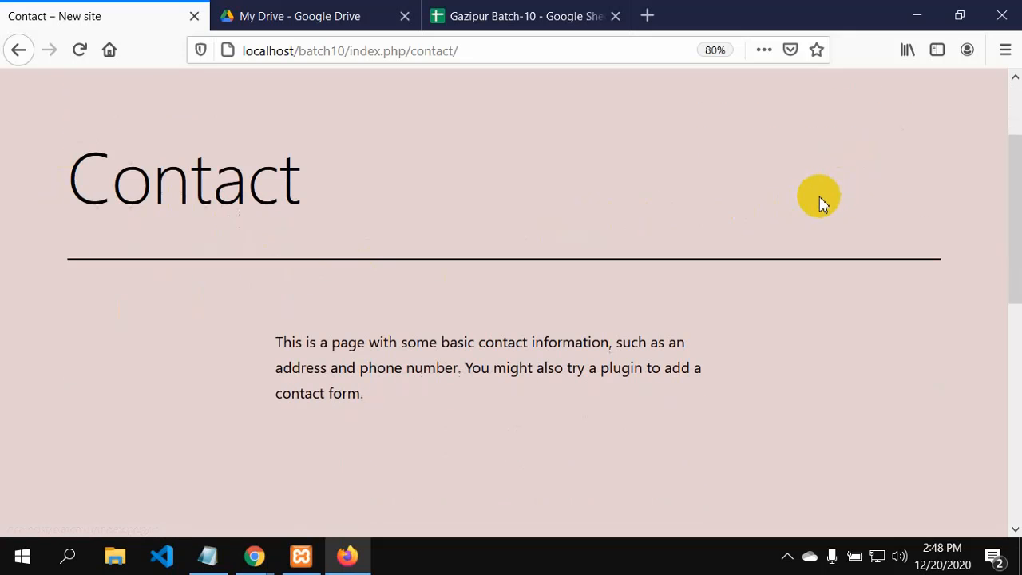
scroll(56, 96, up, 2)
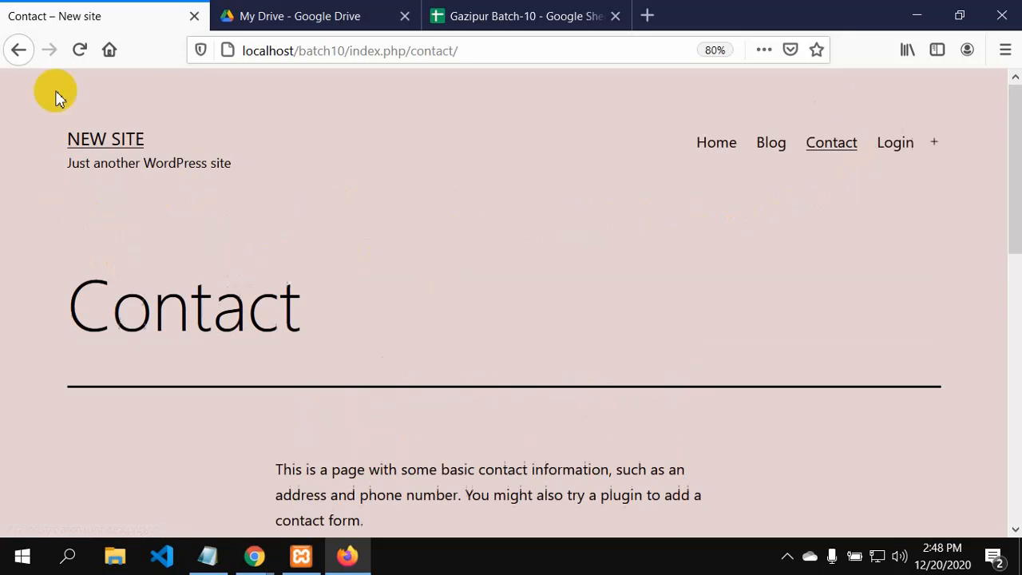
Return to the Blog page and review its posts, widgets and footer before going back to the header.
click(13, 48)
scroll(339, 261, down, 2)
scroll(341, 263, down, 10)
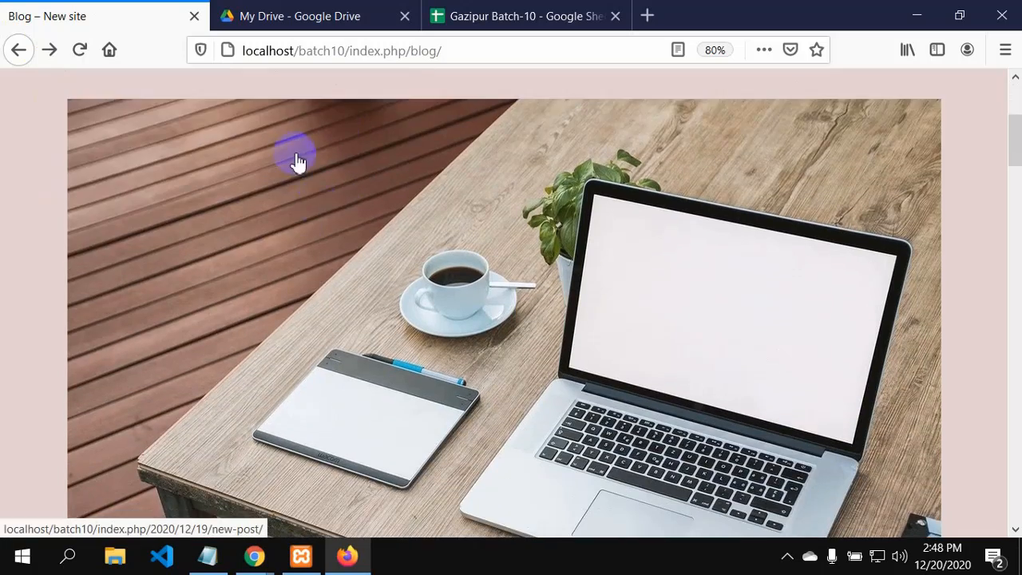
scroll(336, 261, down, 15)
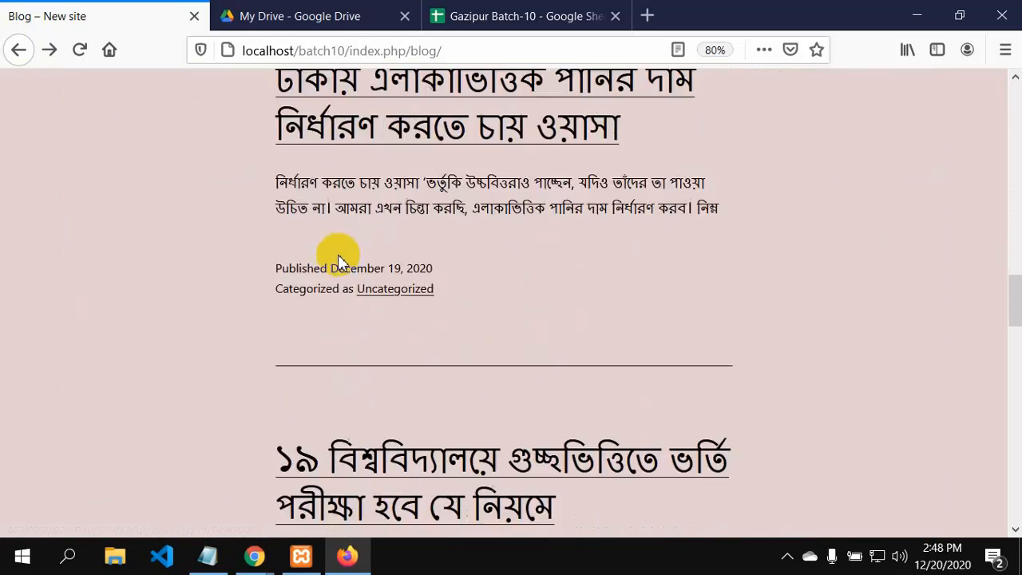
scroll(432, 272, down, 7)
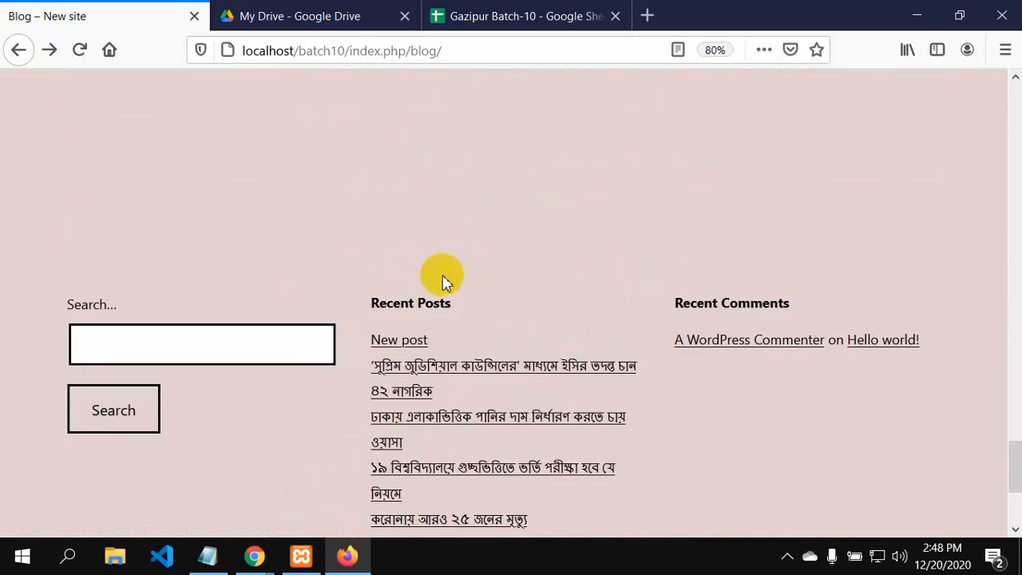
scroll(278, 307, down, 2)
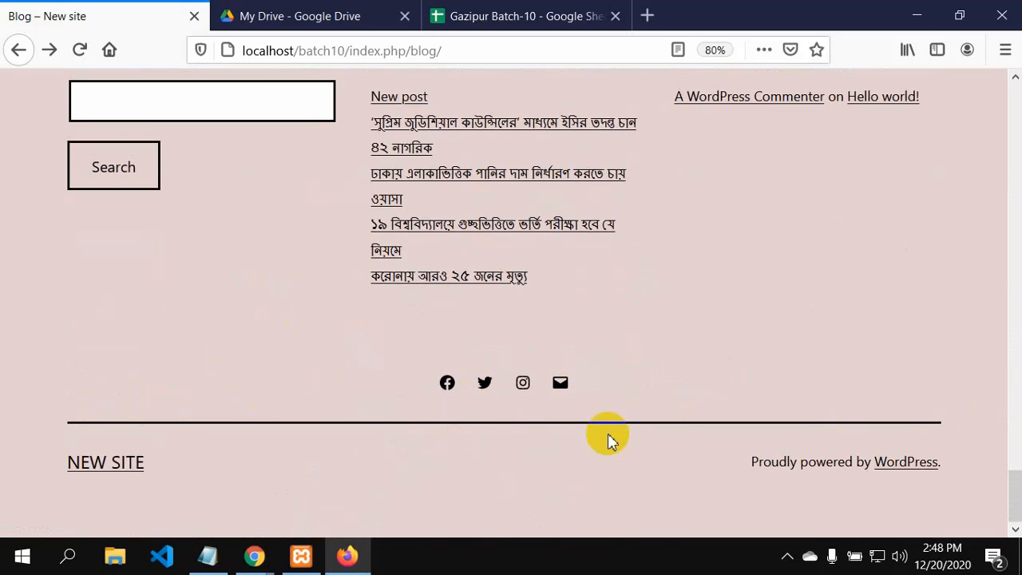
scroll(556, 445, up, 4)
scroll(669, 365, up, 15)
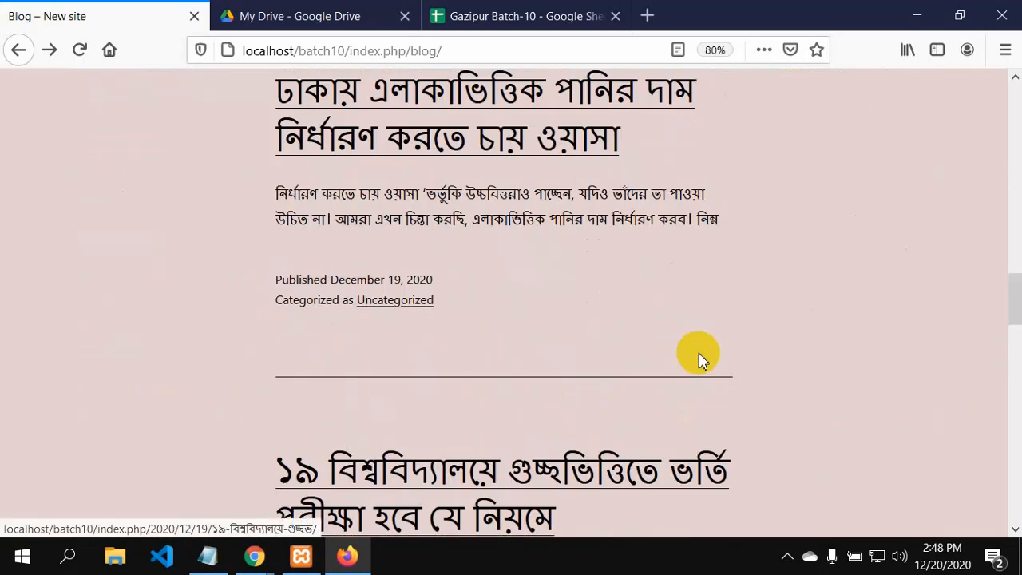
scroll(739, 371, up, 10)
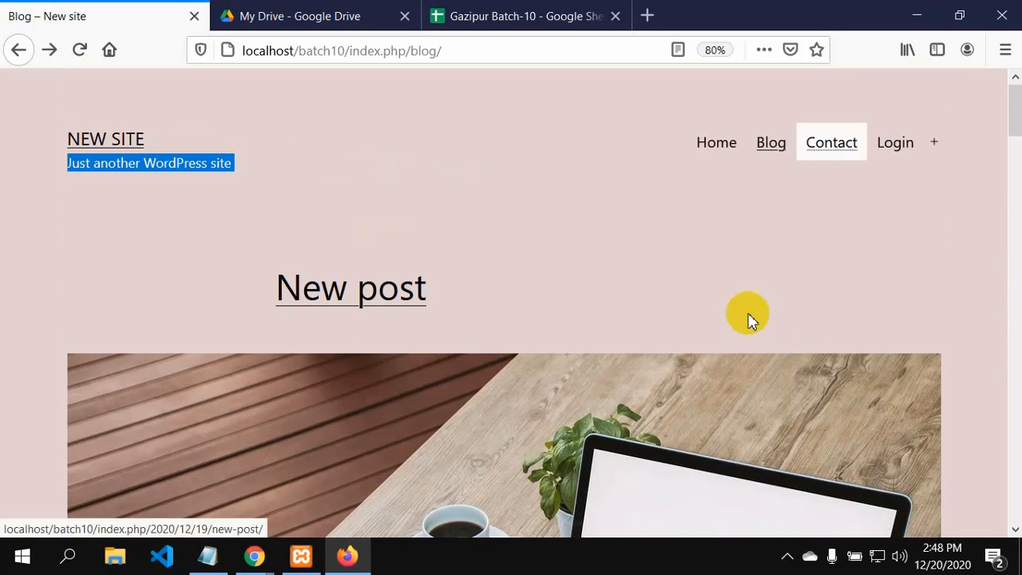
Open the Home page and examine its content from the header down to the footer's social links.
click(711, 149)
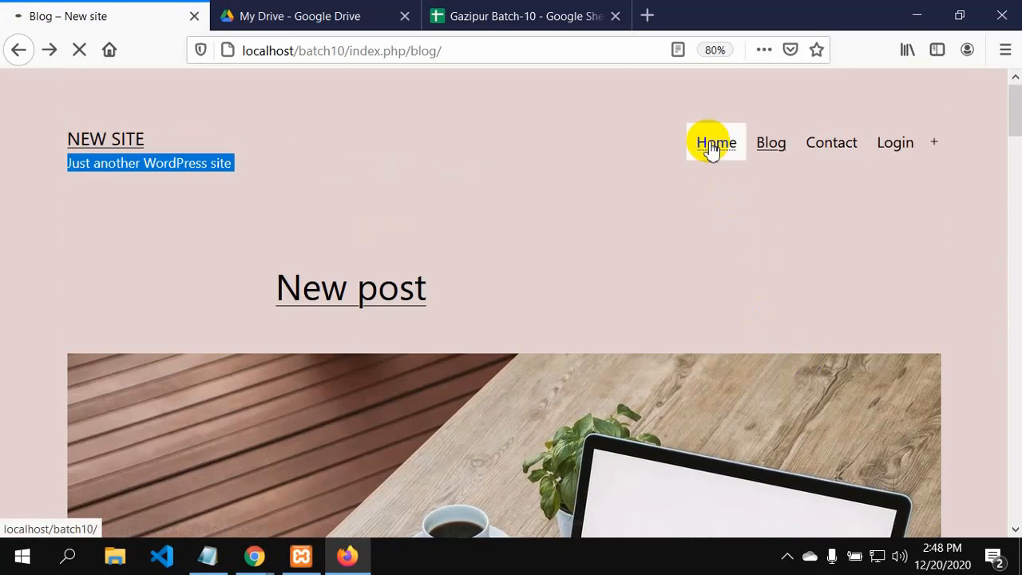
scroll(644, 353, down, 8)
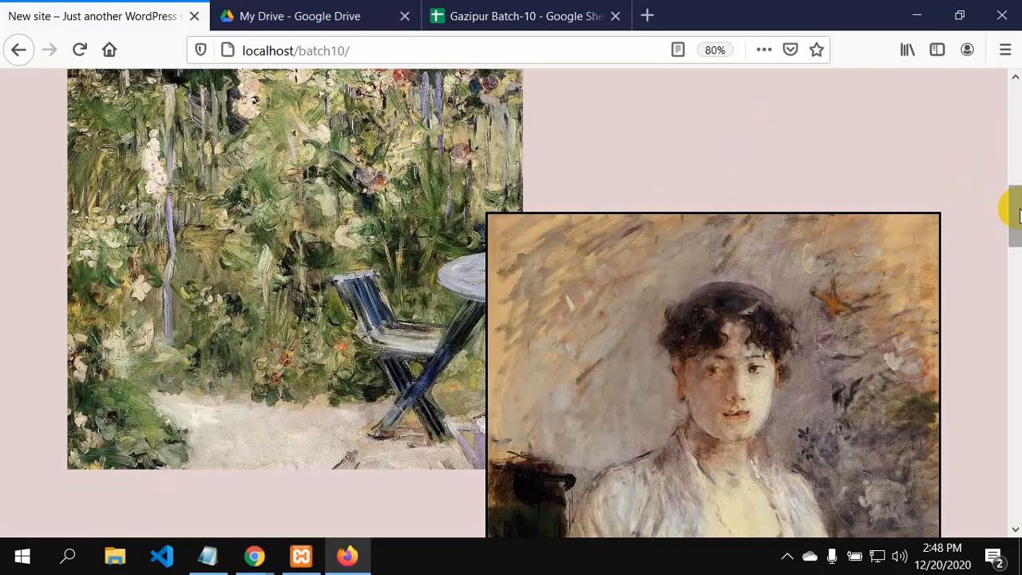
drag(1018, 214, 1011, 522)
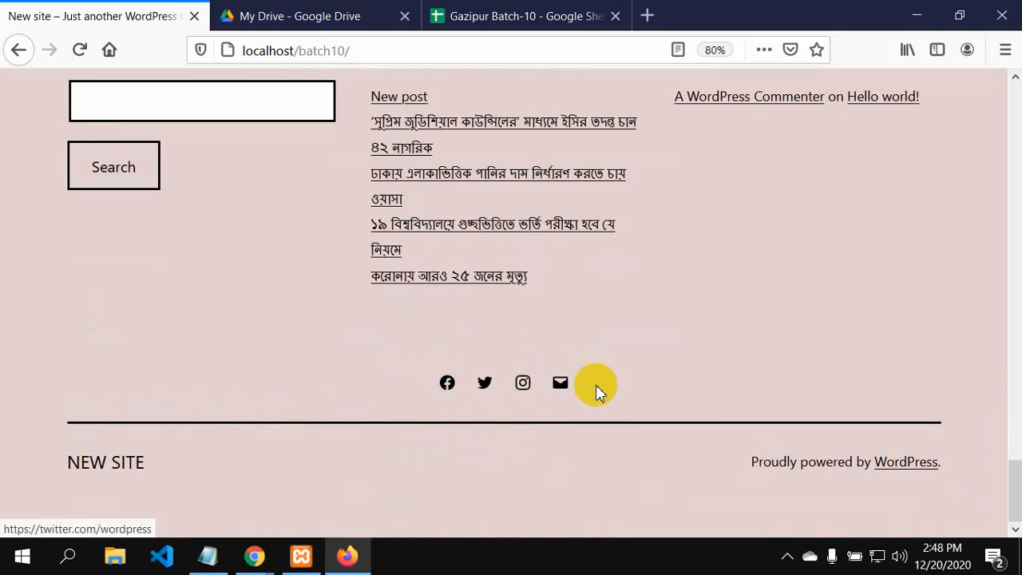
scroll(662, 407, up, 5)
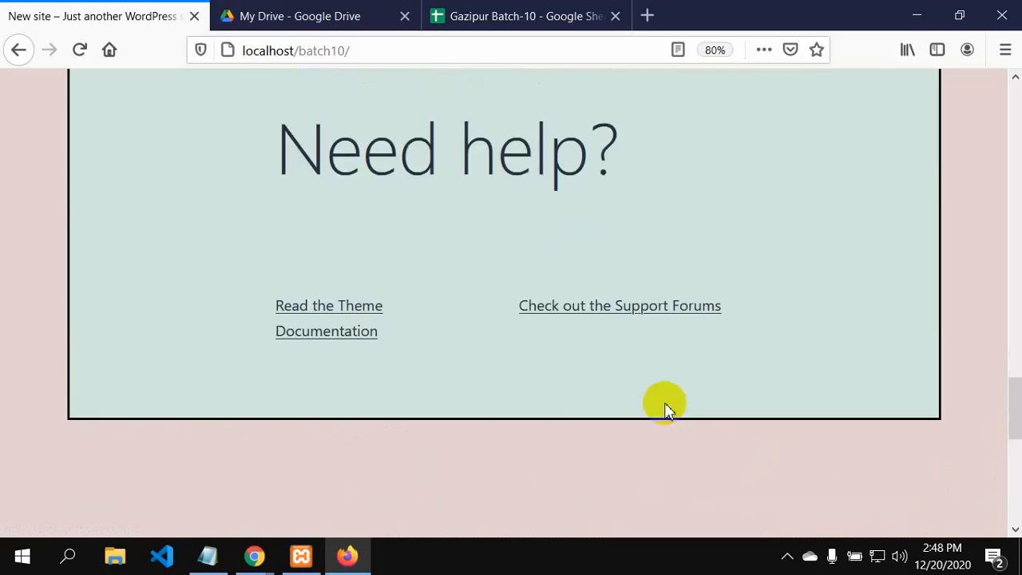
scroll(666, 403, up, 15)
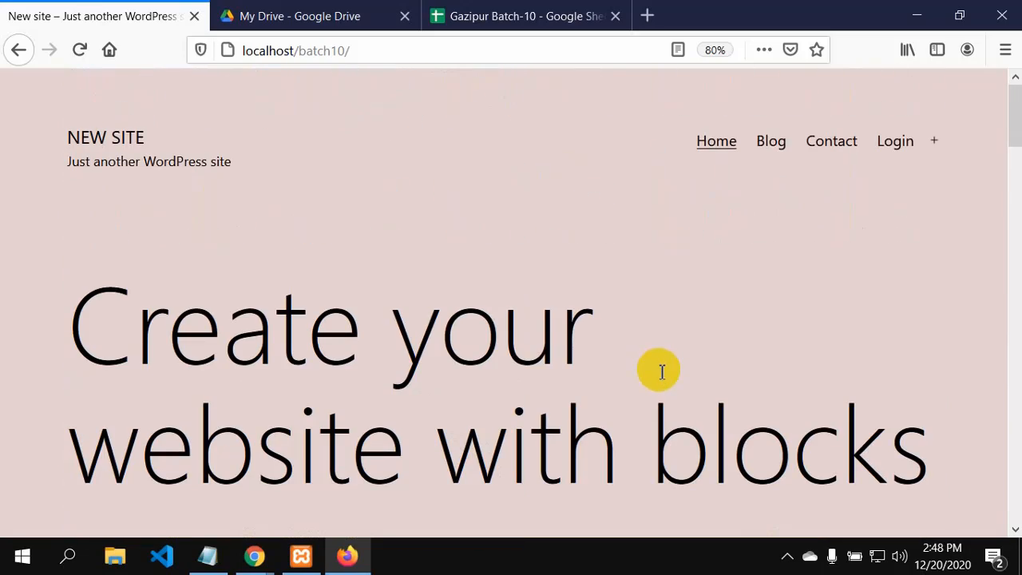
Open the Blog page again and compare its header area with the widgets and footer at the end.
click(774, 145)
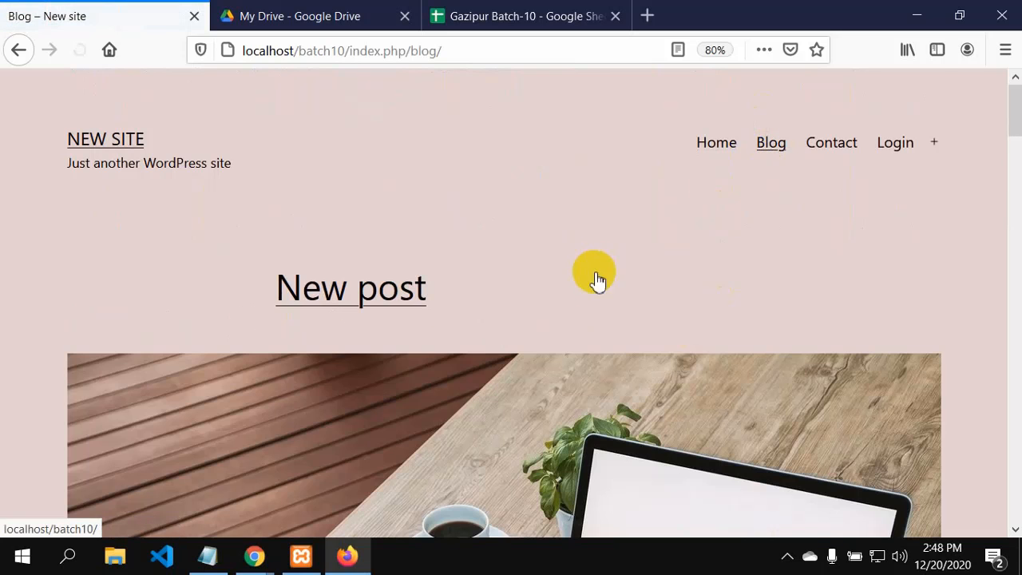
scroll(597, 288, down, 10)
scroll(595, 302, down, 18)
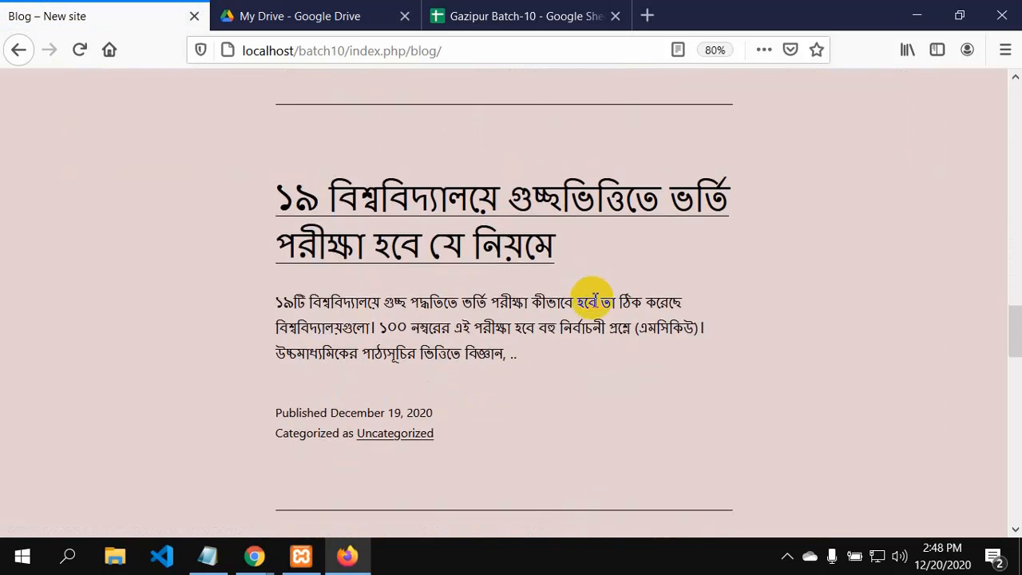
scroll(599, 307, down, 10)
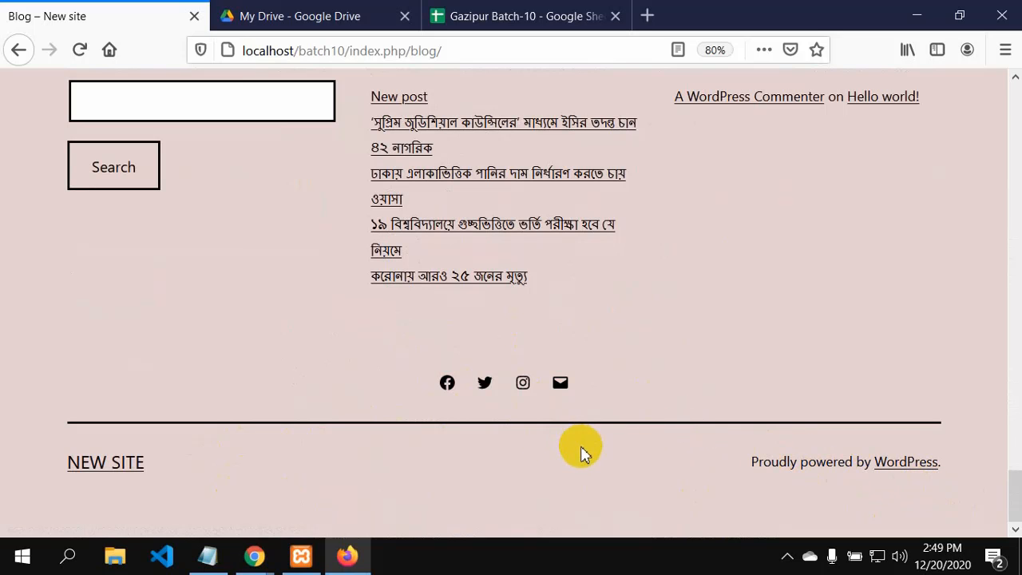
drag(1013, 515, 1004, 98)
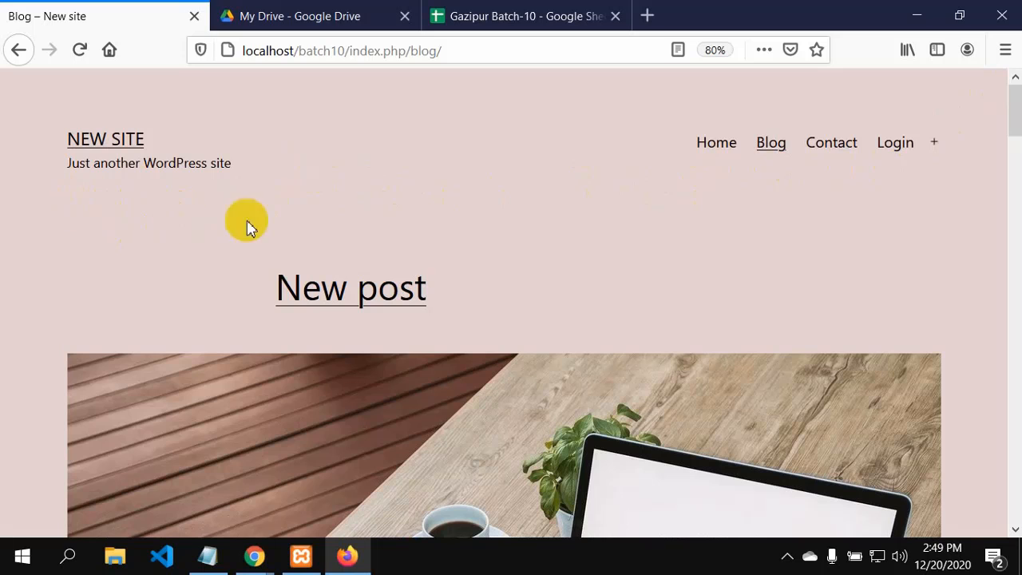
drag(1018, 128, 1013, 504)
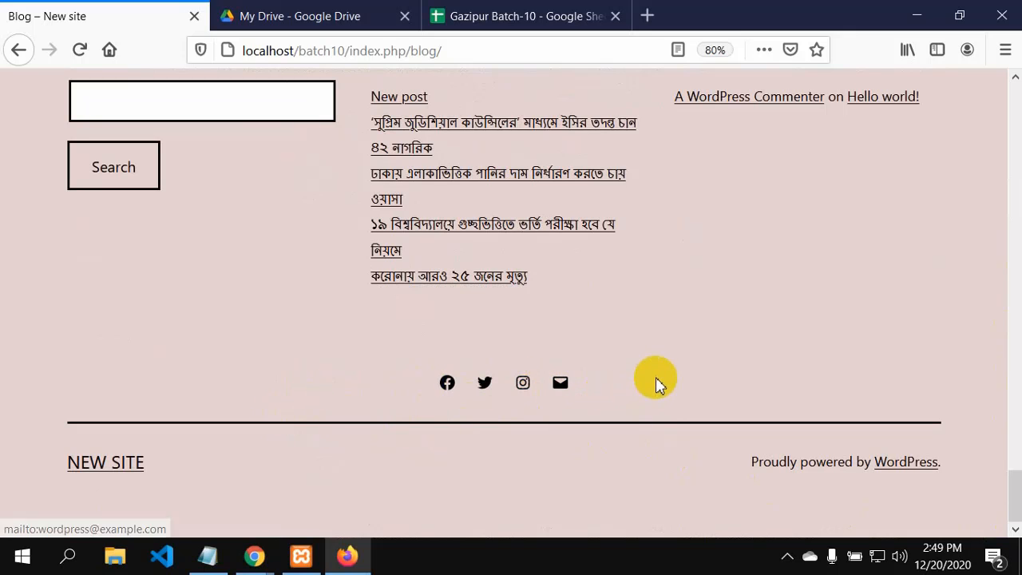
scroll(607, 423, up, 4)
scroll(551, 459, down, 4)
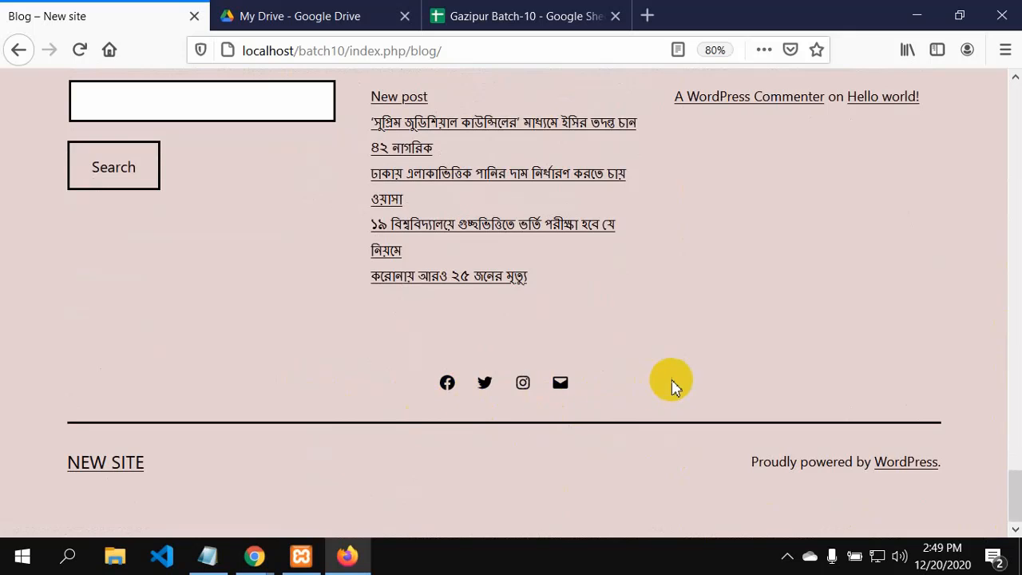
scroll(671, 387, up, 1)
scroll(674, 392, down, 1)
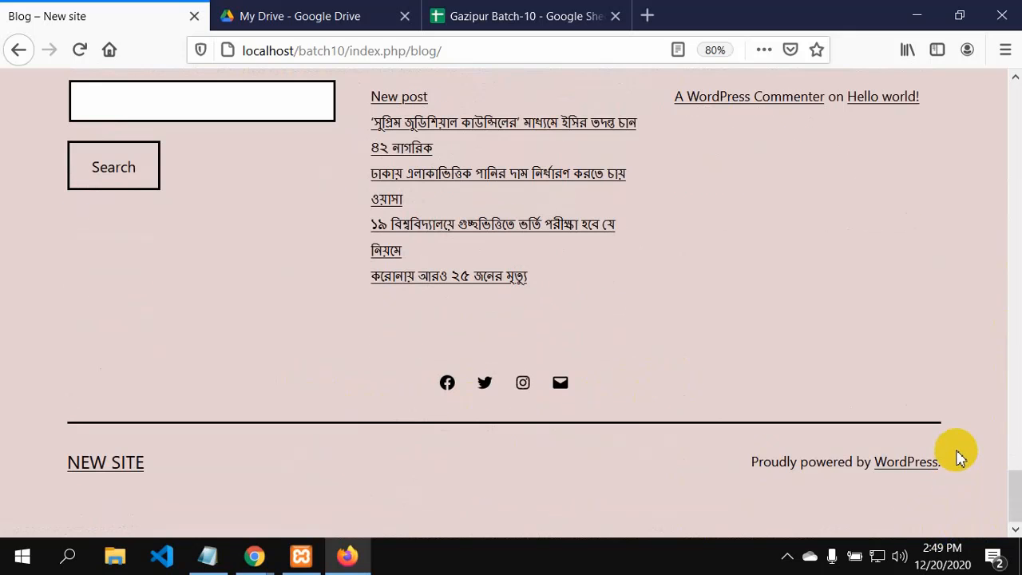
Open the Contact page and examine it from the header down to its footer.
scroll(1007, 491, up, 1)
drag(1014, 489, 1011, 104)
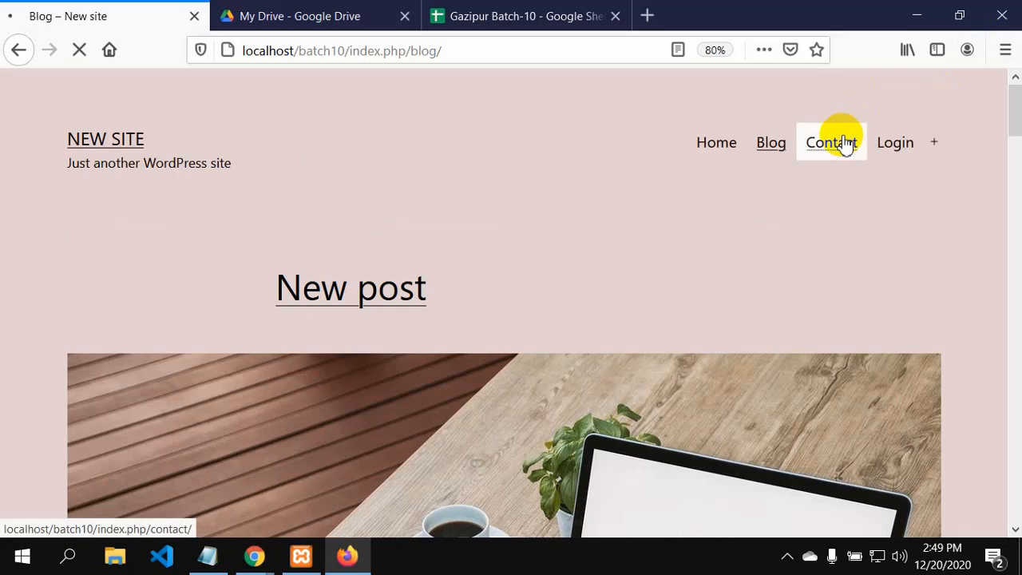
drag(1006, 154, 998, 555)
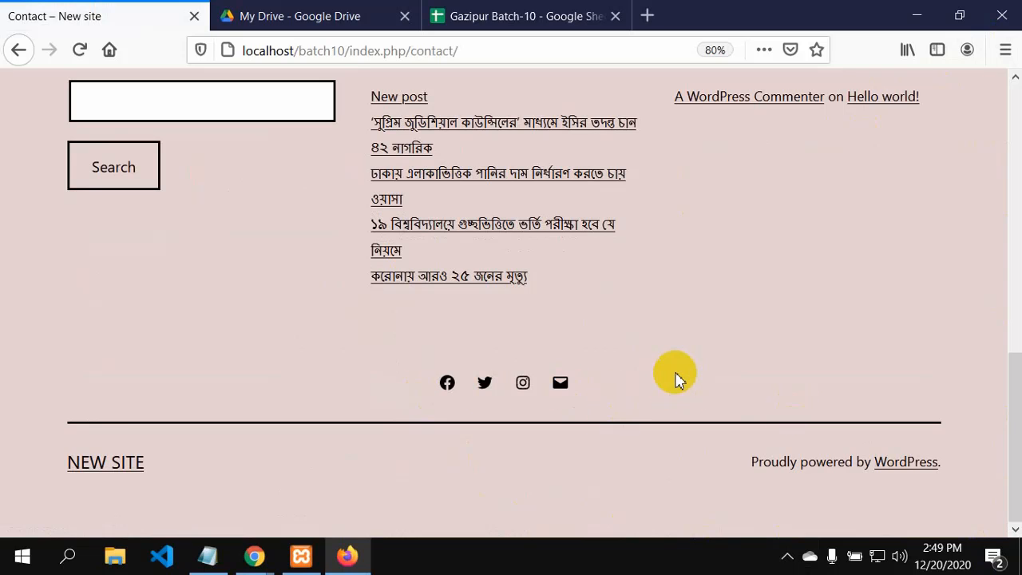
scroll(675, 380, up, 10)
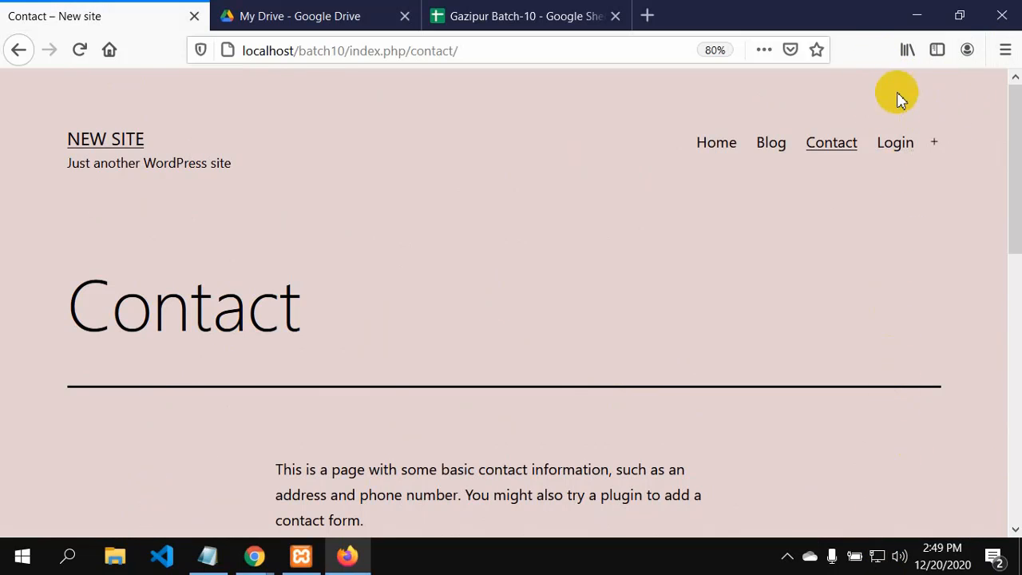
Check the submenu beside Login in the Contact page's navigation, opening and closing it twice.
click(933, 142)
click(889, 471)
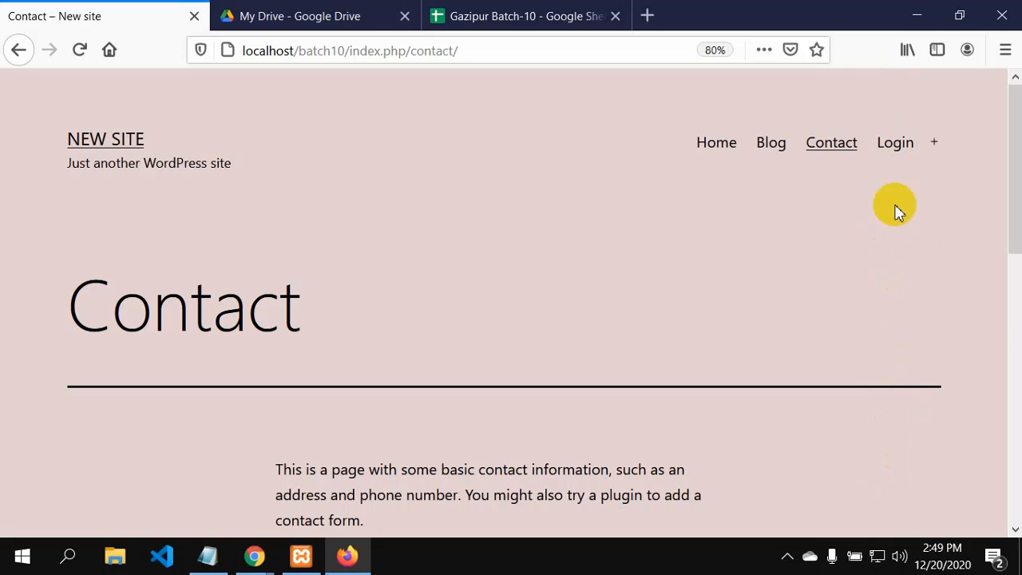
click(933, 142)
click(879, 479)
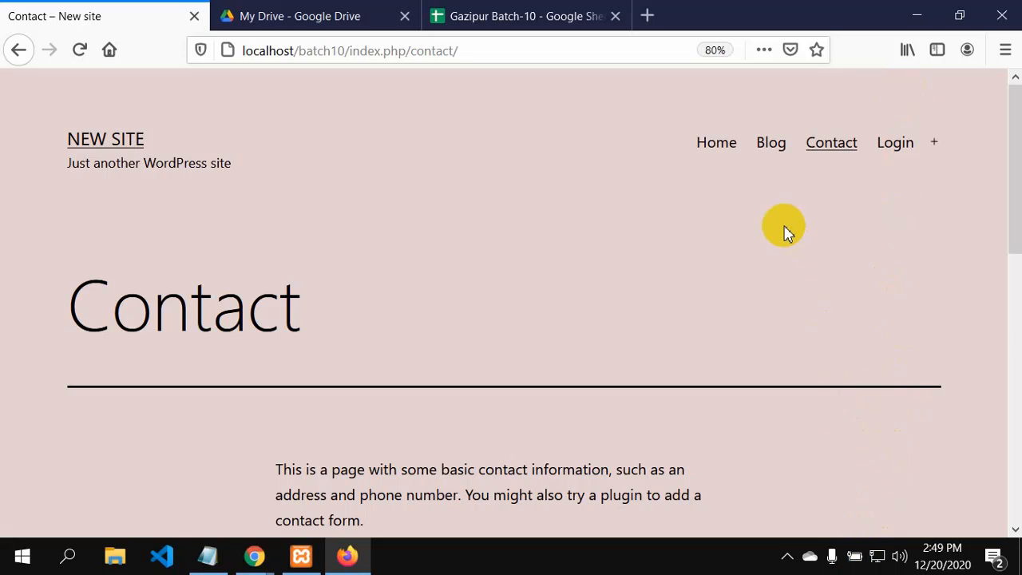
Return to the Home page and examine the "Create your website with blocks" heading and its surroundings.
click(718, 146)
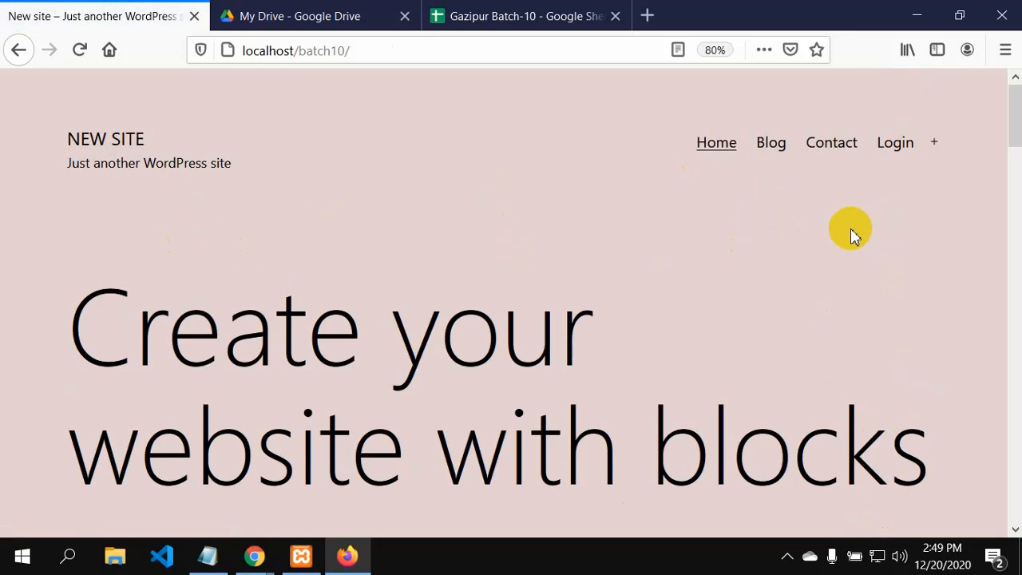
scroll(799, 240, down, 5)
scroll(599, 283, up, 5)
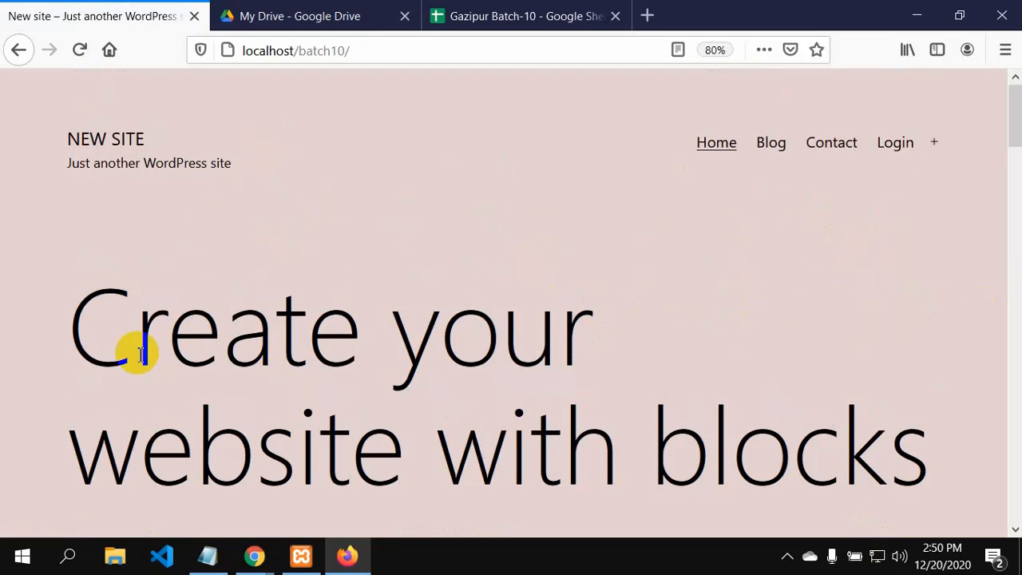
drag(80, 339, 968, 397)
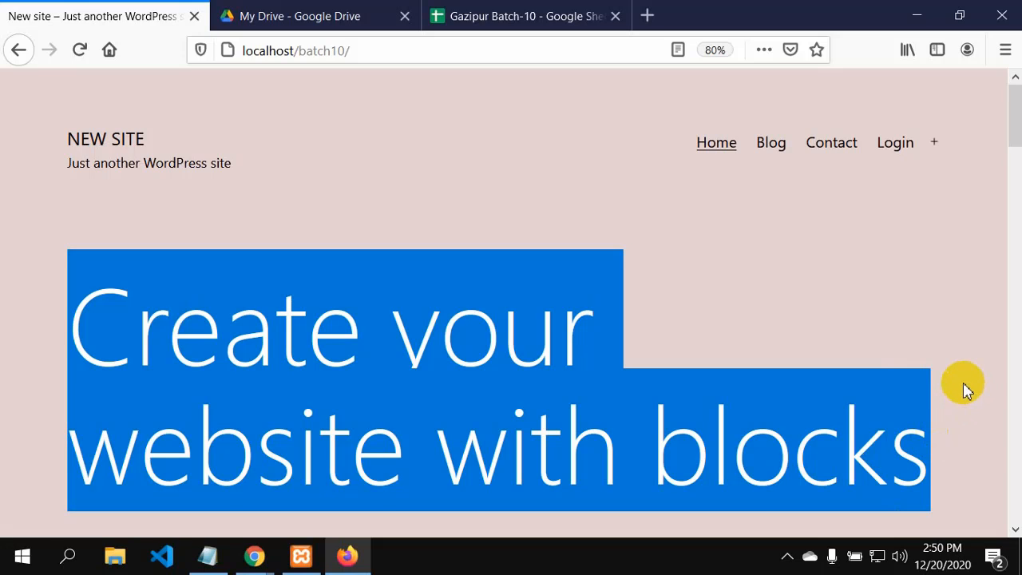
scroll(472, 206, down, 2)
click(694, 231)
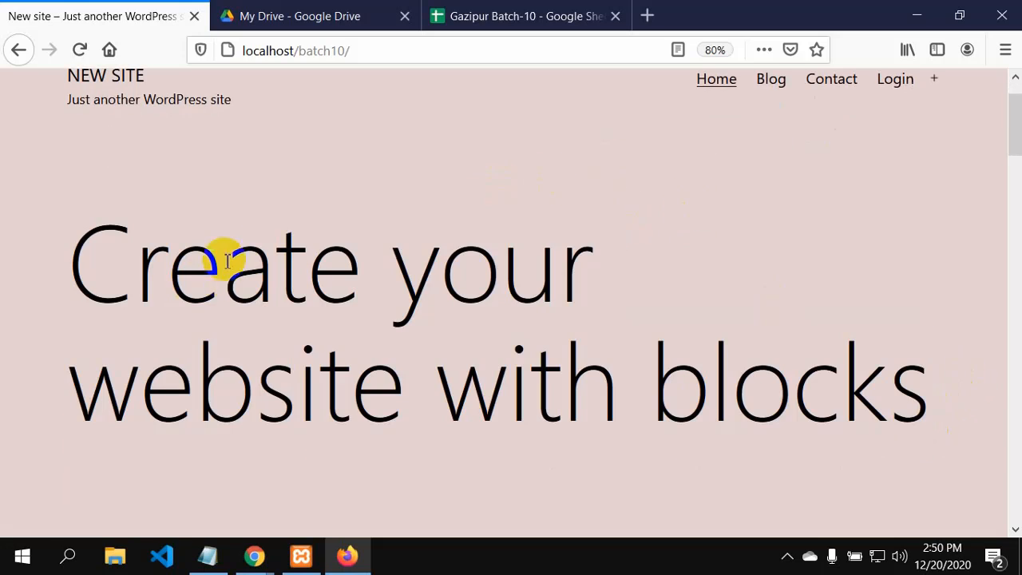
scroll(200, 293, up, 2)
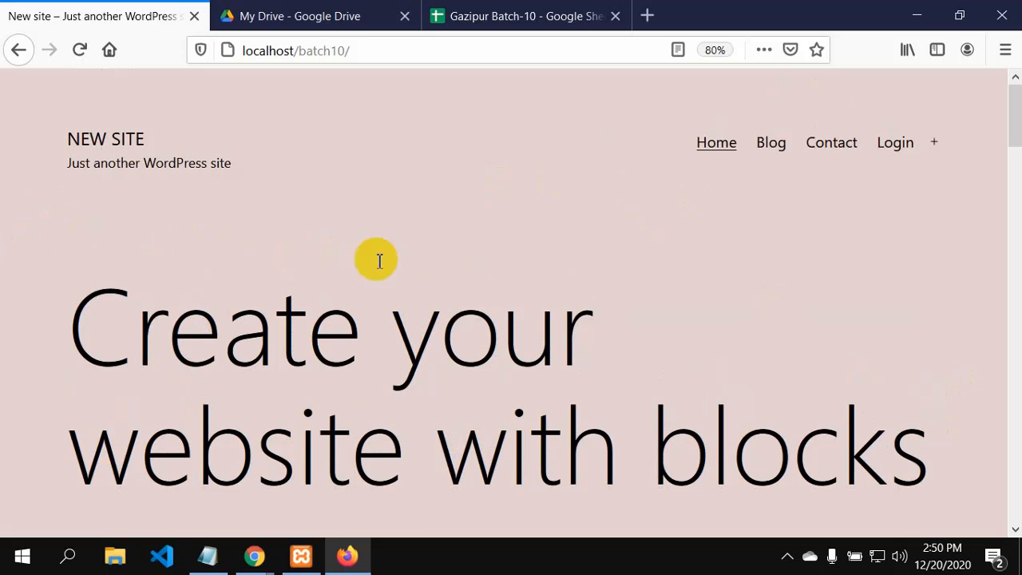
Go to localhost/batch10/wp-admin/ and log in with the saved admin username and its account password.
scroll(578, 274, down, 5)
scroll(615, 327, up, 5)
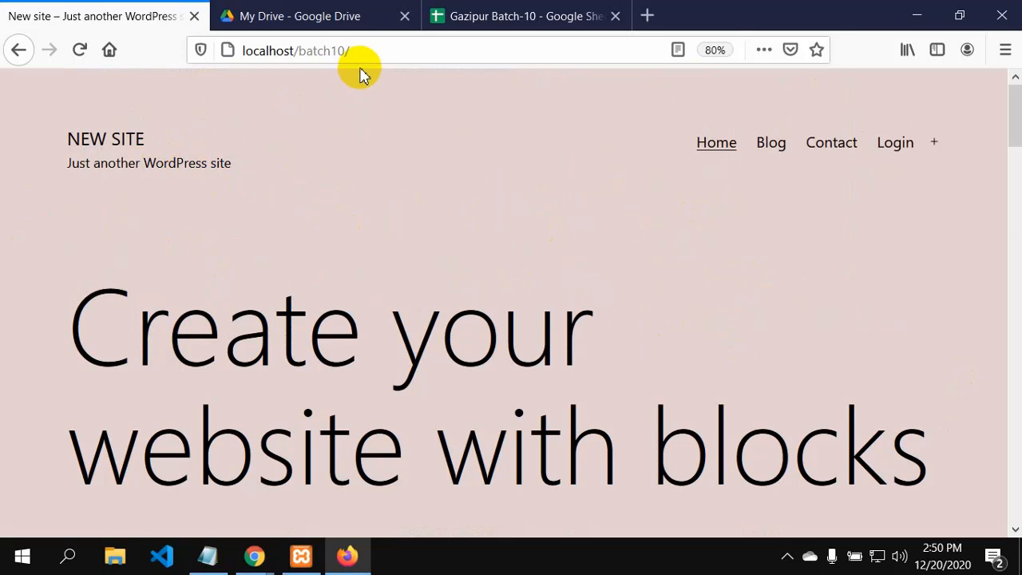
click(373, 51)
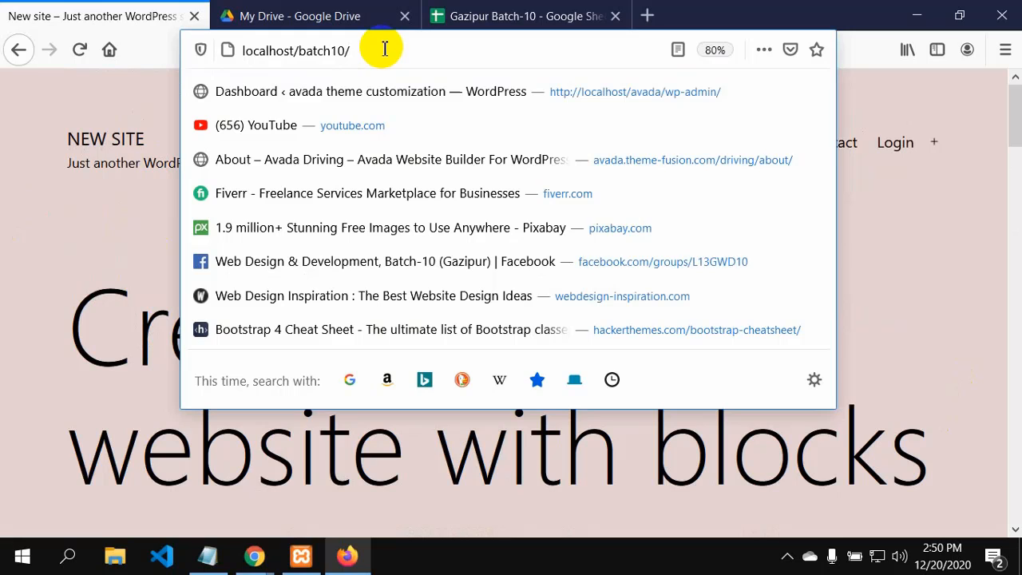
text(w)
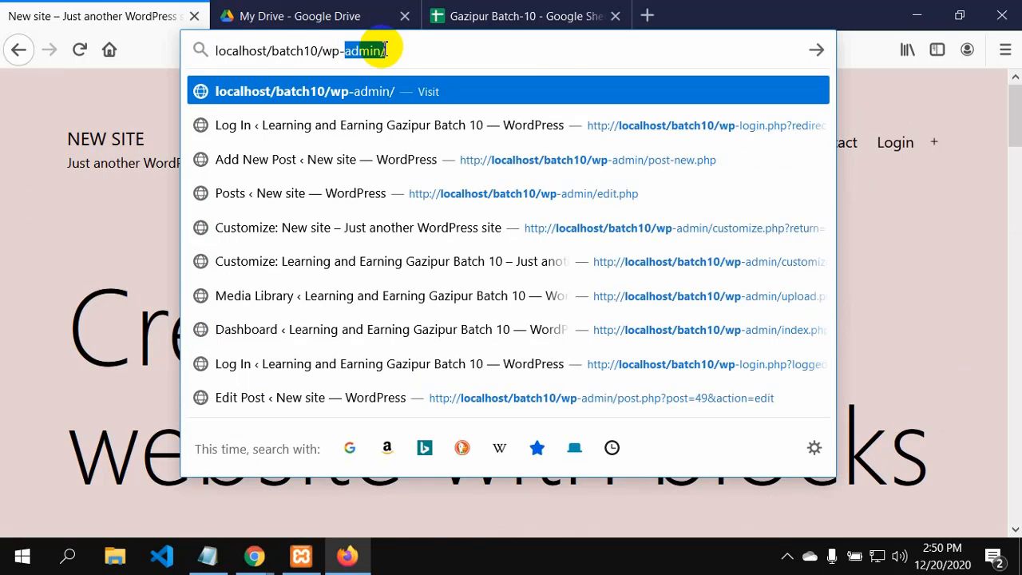
text(p-adm)
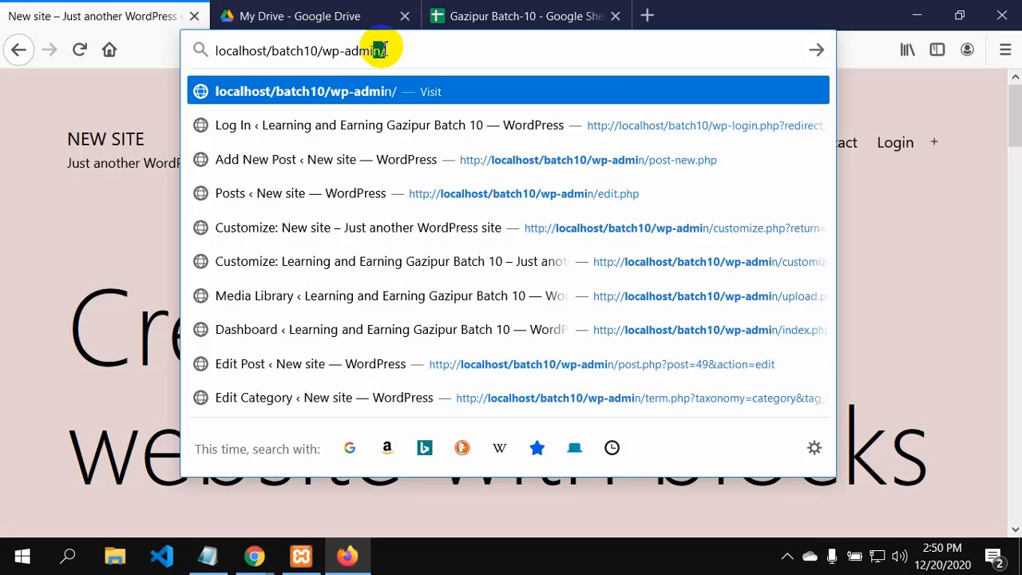
text(in)
key(Return)
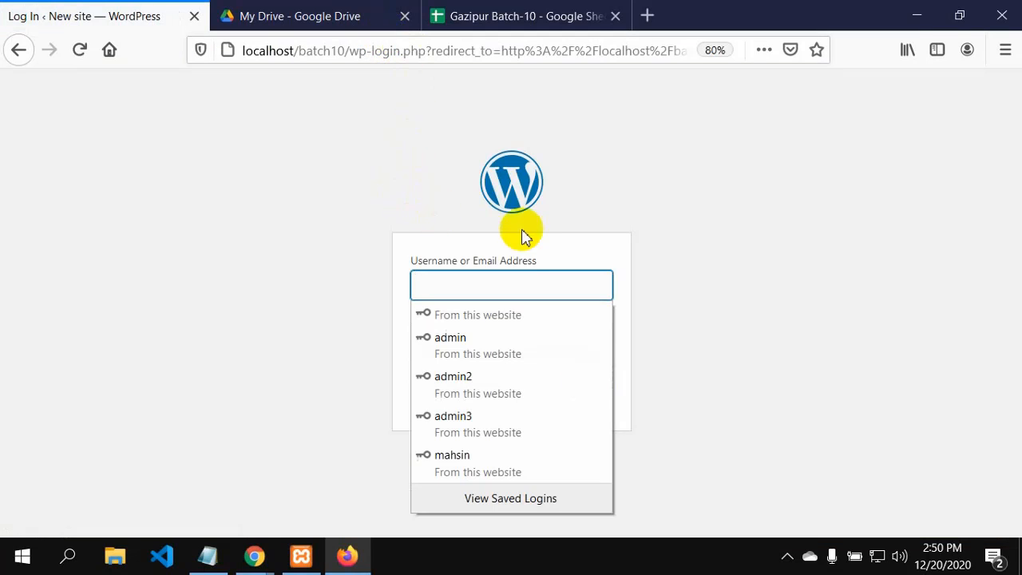
click(467, 341)
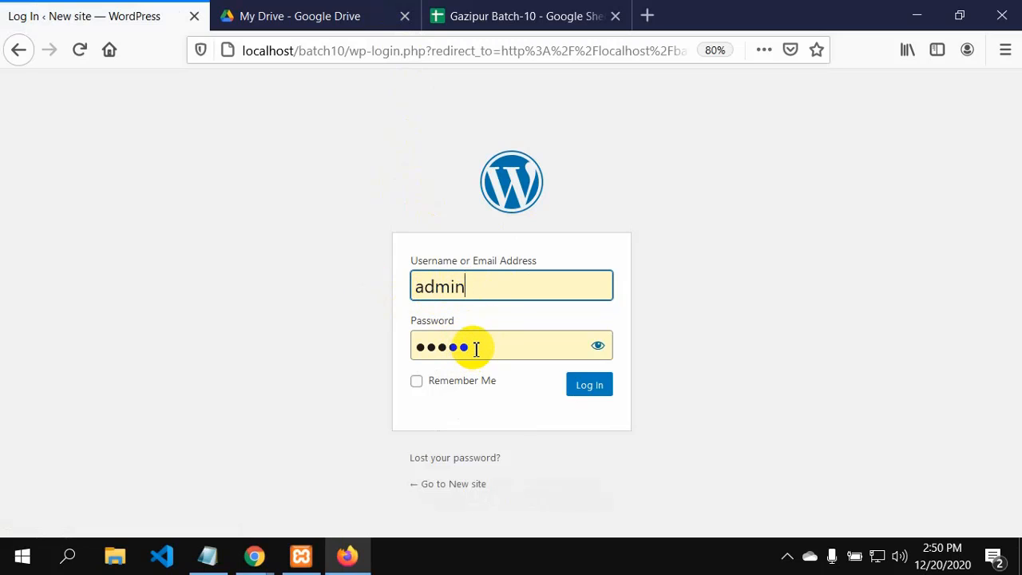
click(598, 347)
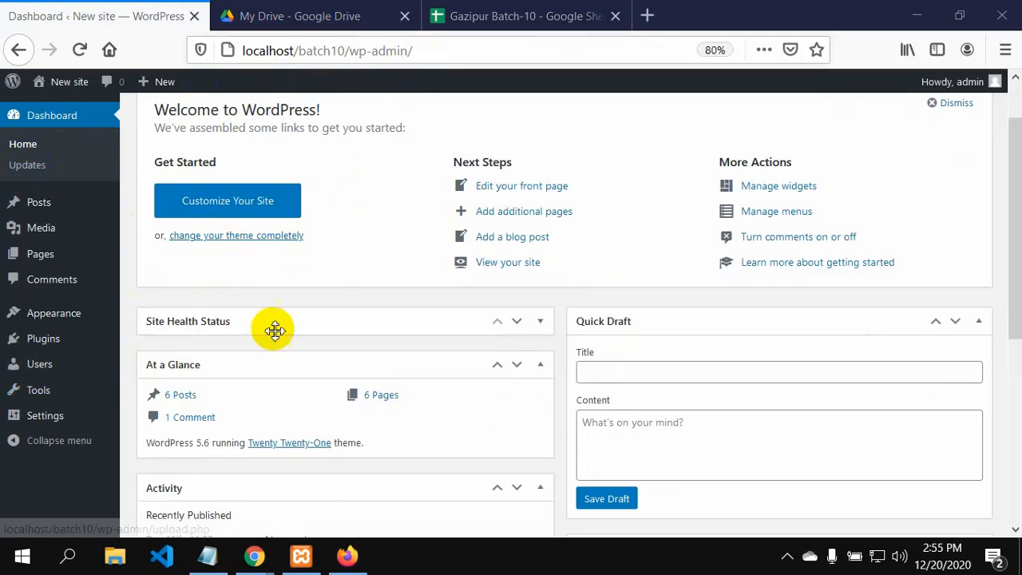
Look over the dashboard and the Posts, Media, Pages, Comments and Appearance entries of the admin navigation.
scroll(343, 319, down, 2)
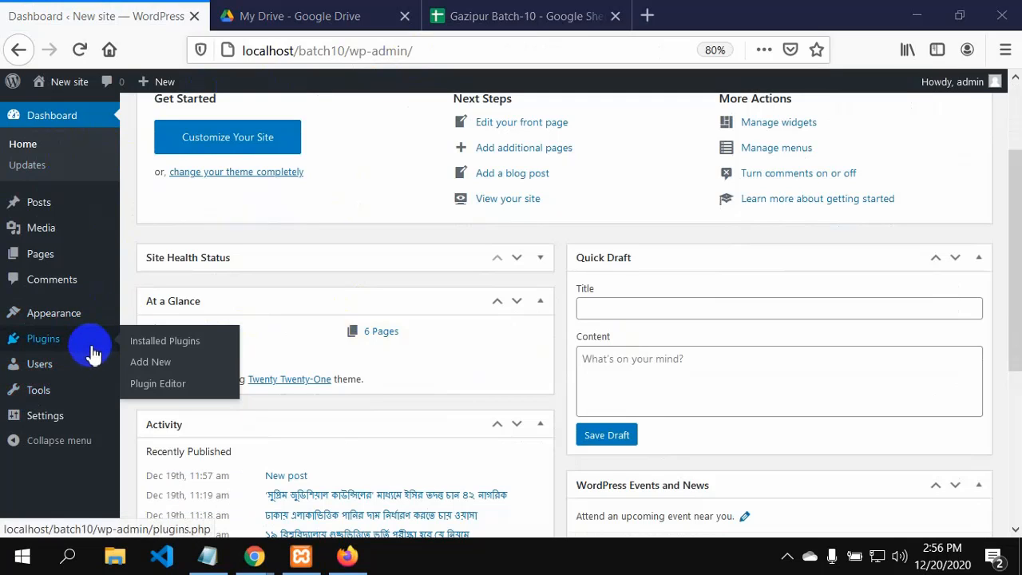
mouse_move(53, 206)
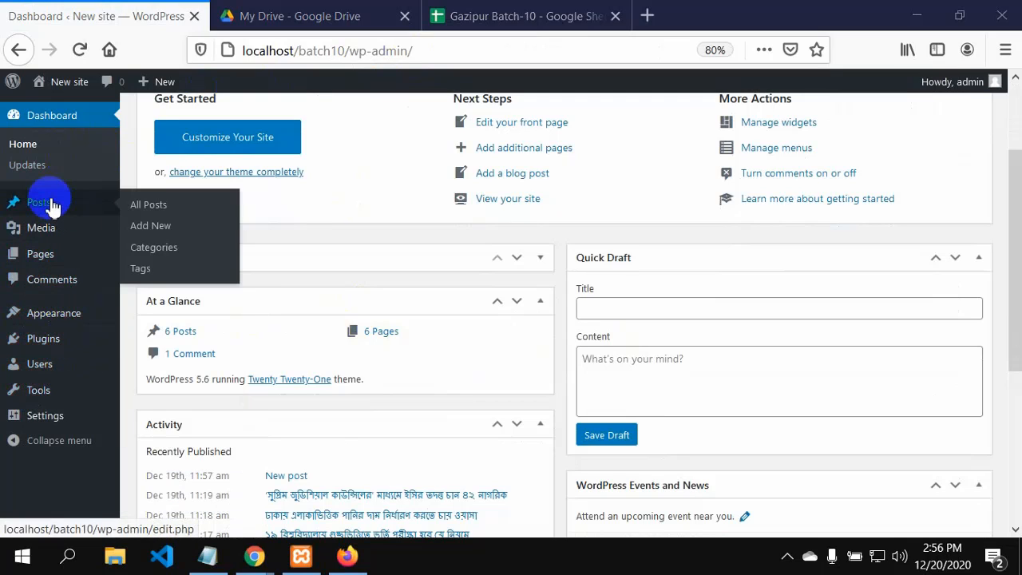
mouse_move(47, 240)
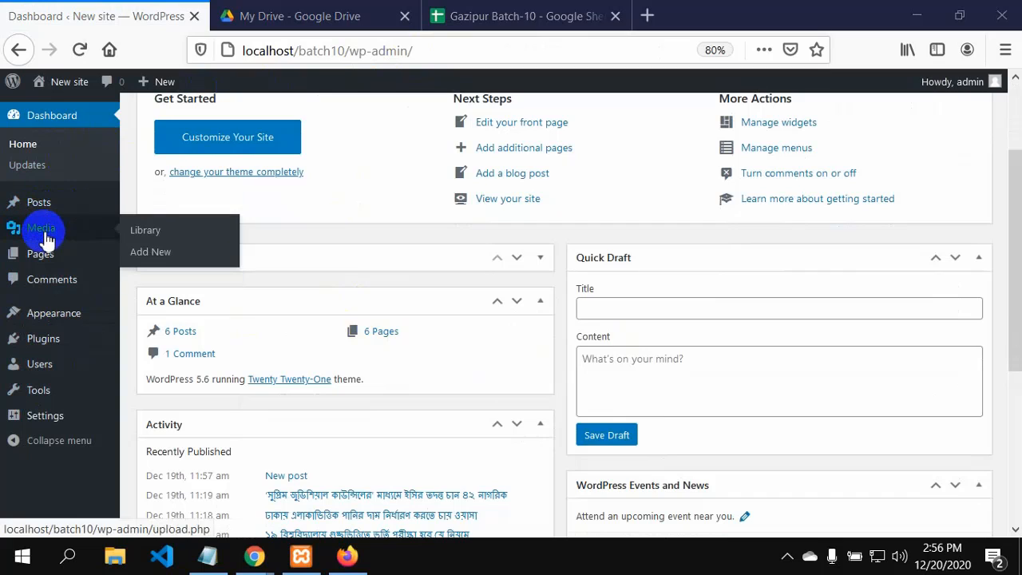
mouse_move(53, 260)
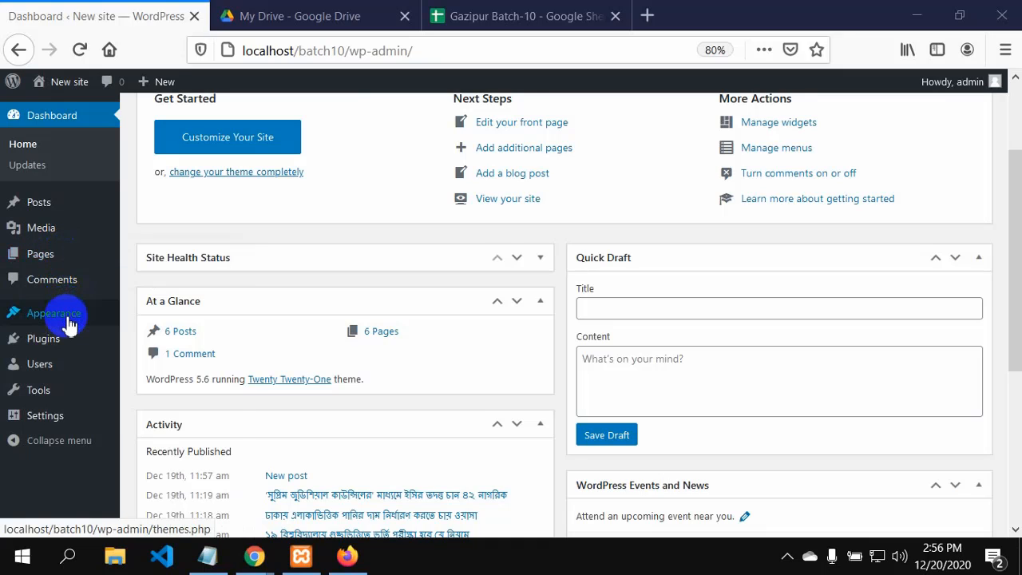
mouse_move(69, 321)
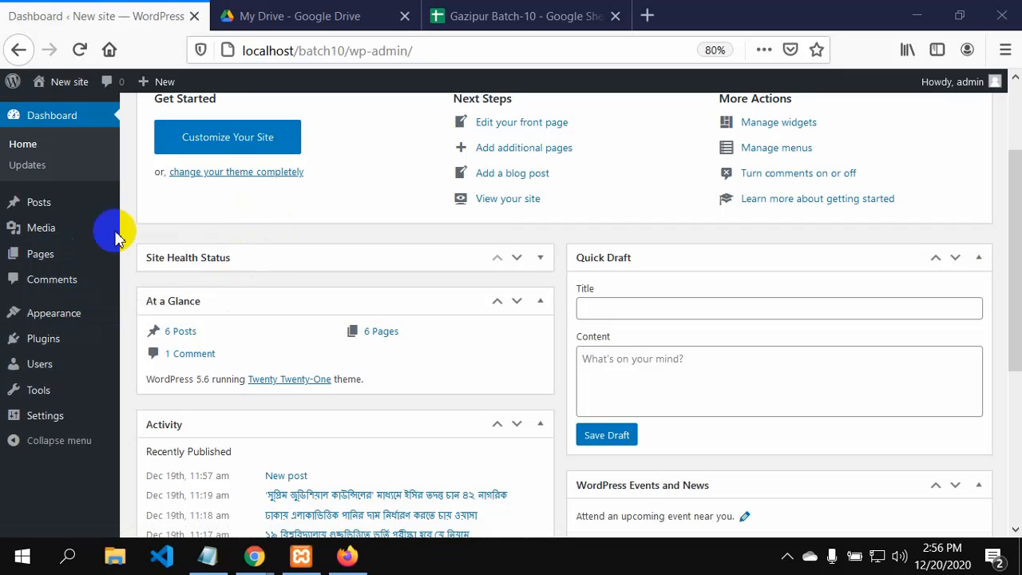
click(56, 229)
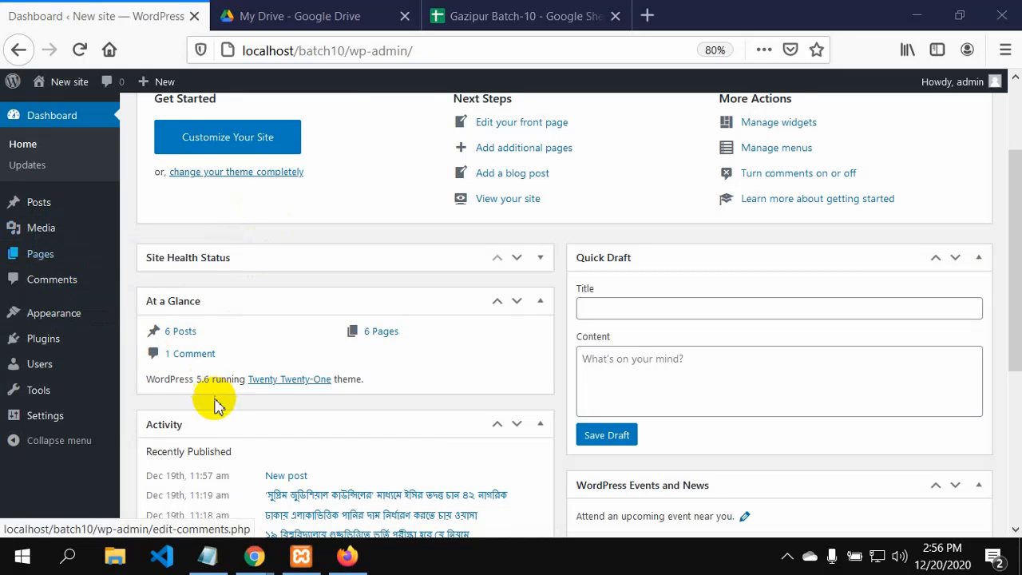
click(71, 288)
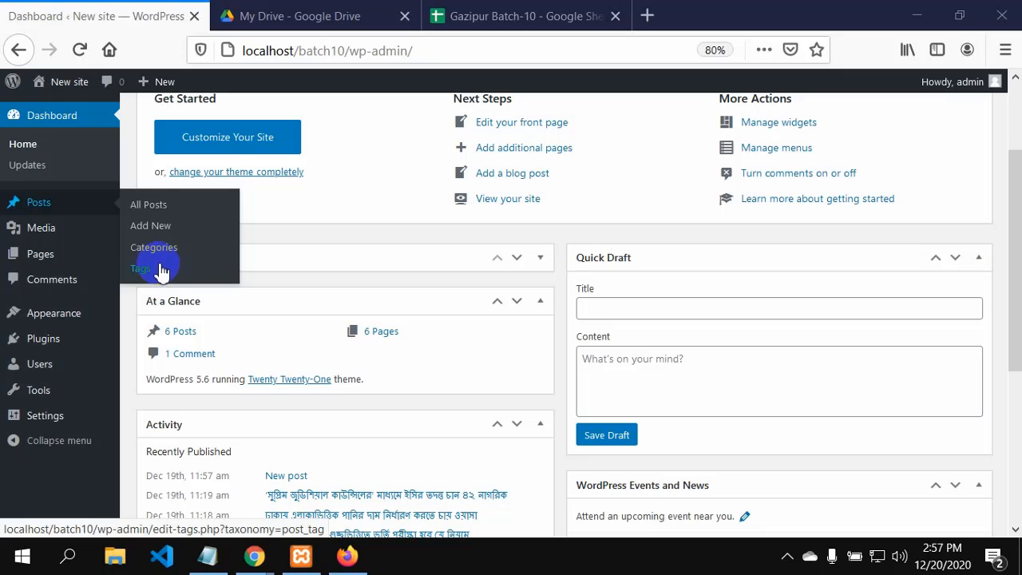
Open the list of all posts and examine its titles, authors, categories, tags and dates.
click(159, 206)
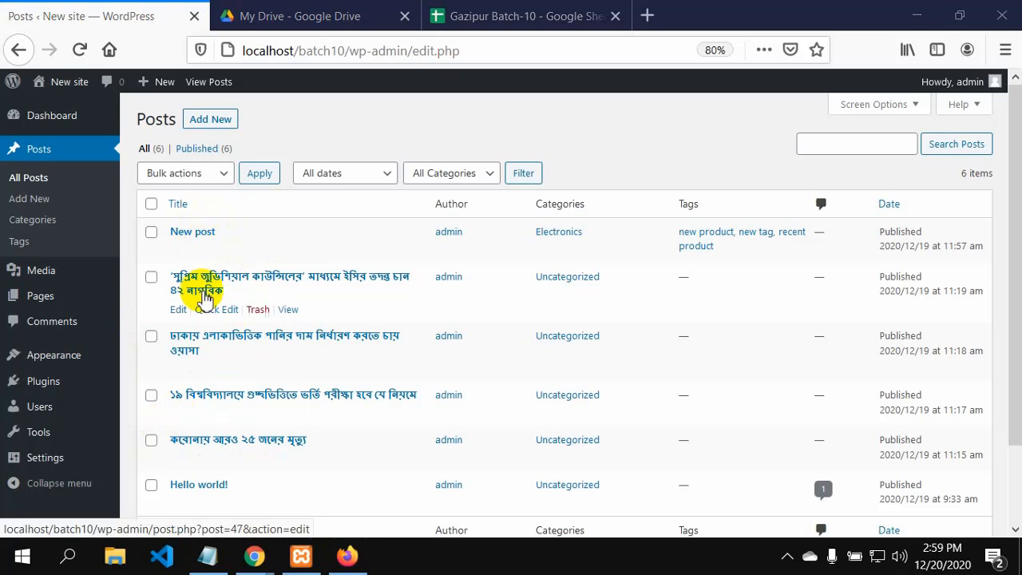
scroll(249, 395, down, 2)
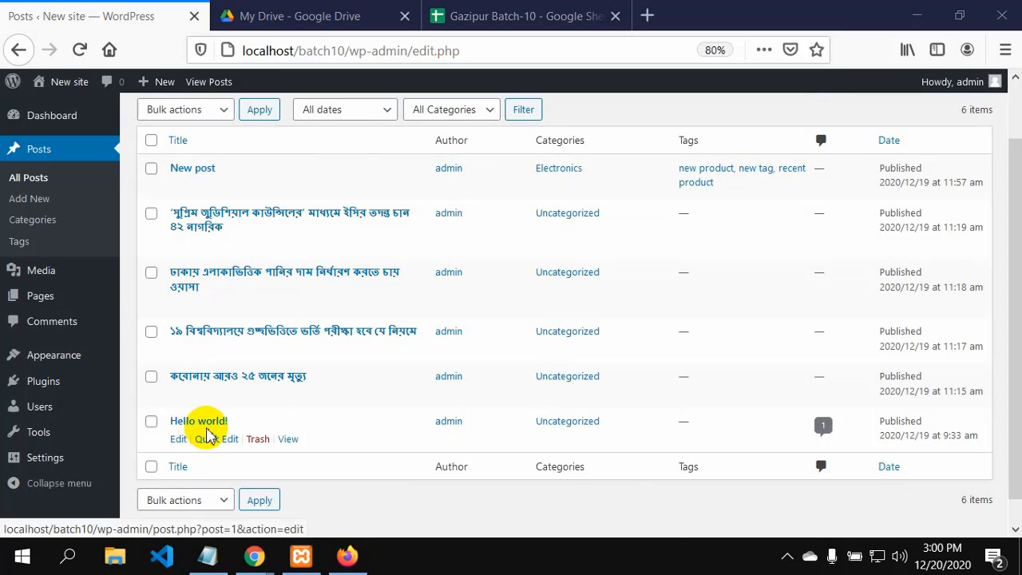
scroll(216, 424, down, 1)
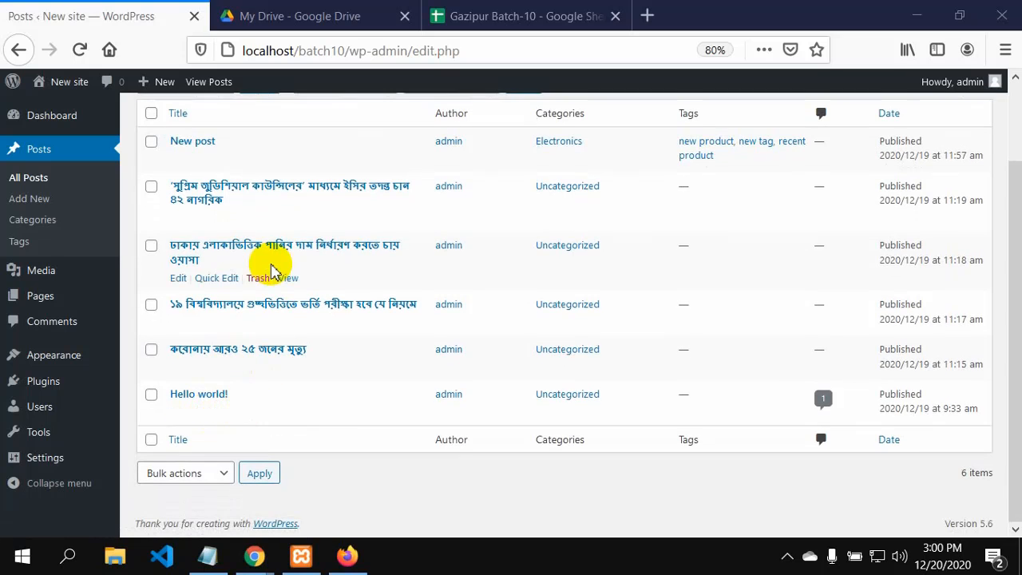
scroll(275, 259, up, 3)
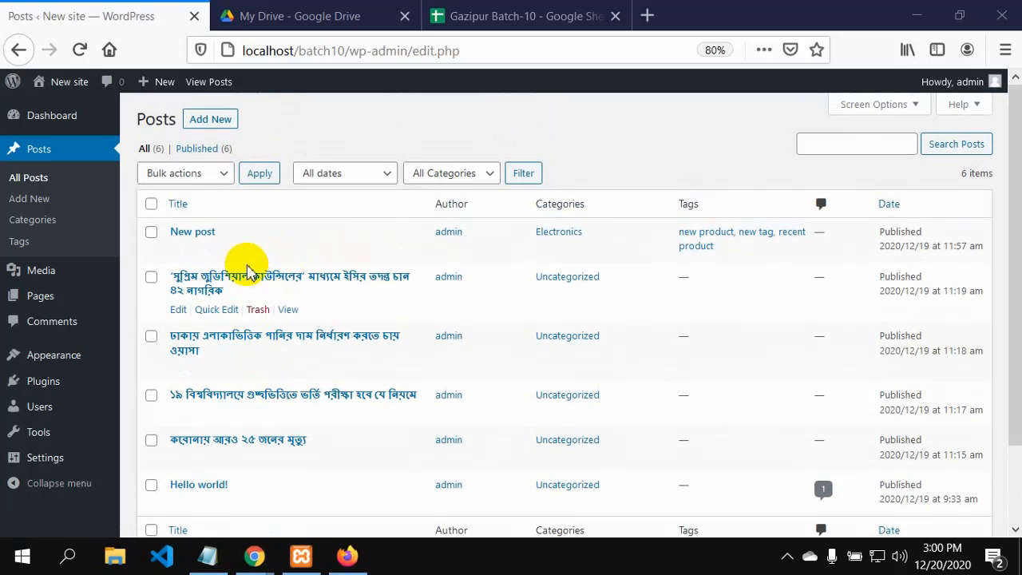
scroll(244, 352, down, 2)
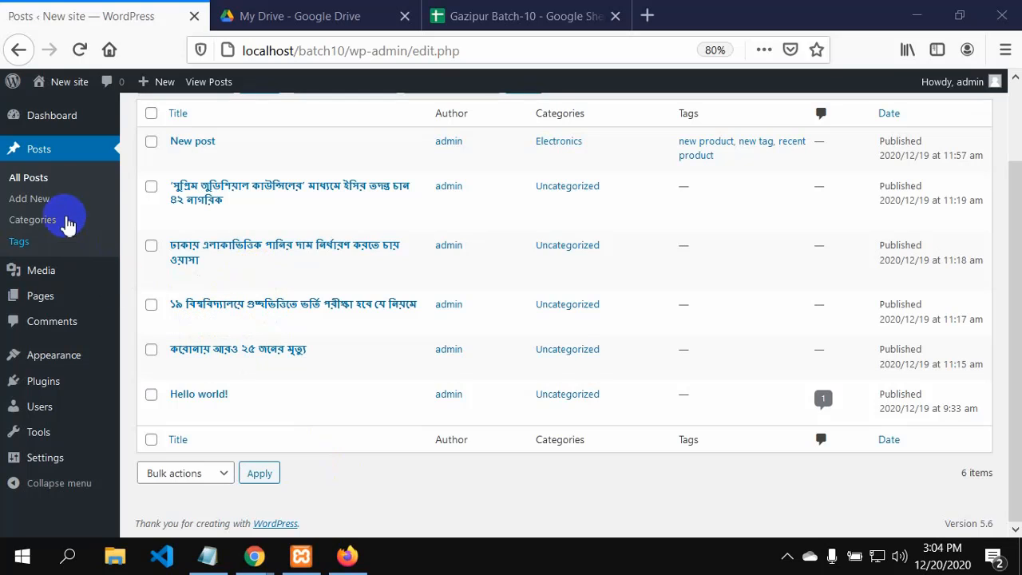
click(48, 182)
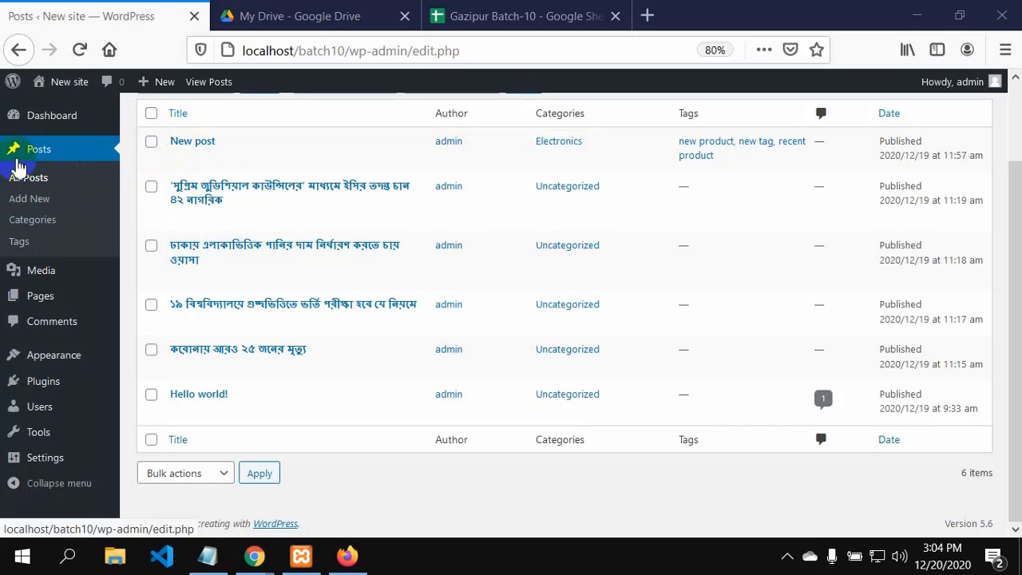
click(20, 244)
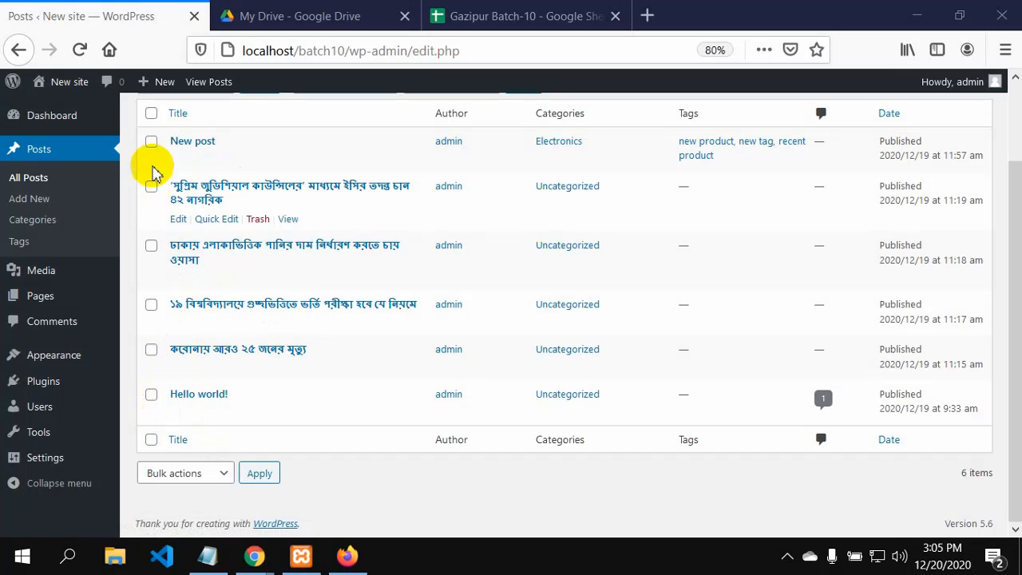
Select all listed posts and check the available bulk actions without applying one.
click(151, 113)
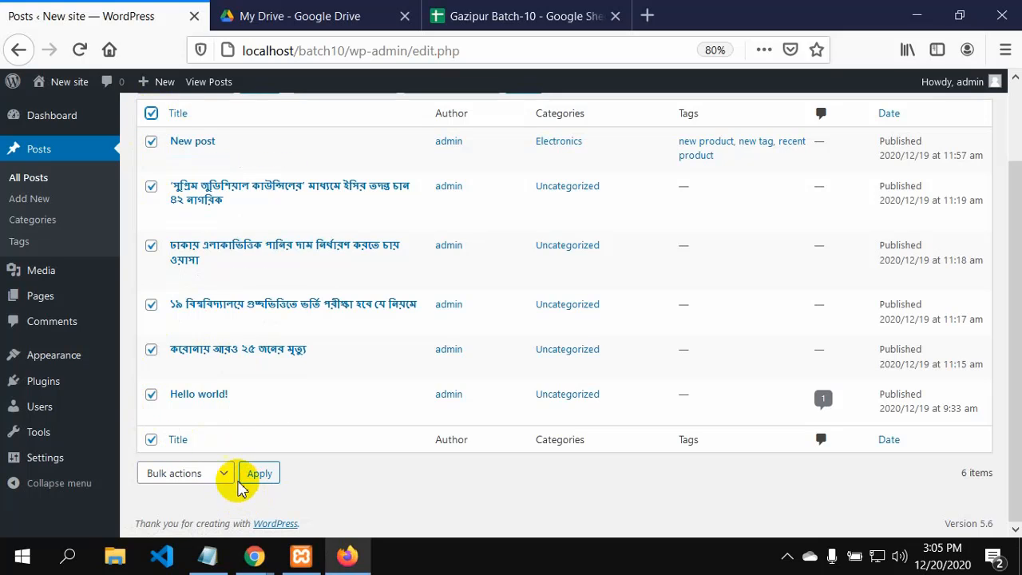
click(226, 475)
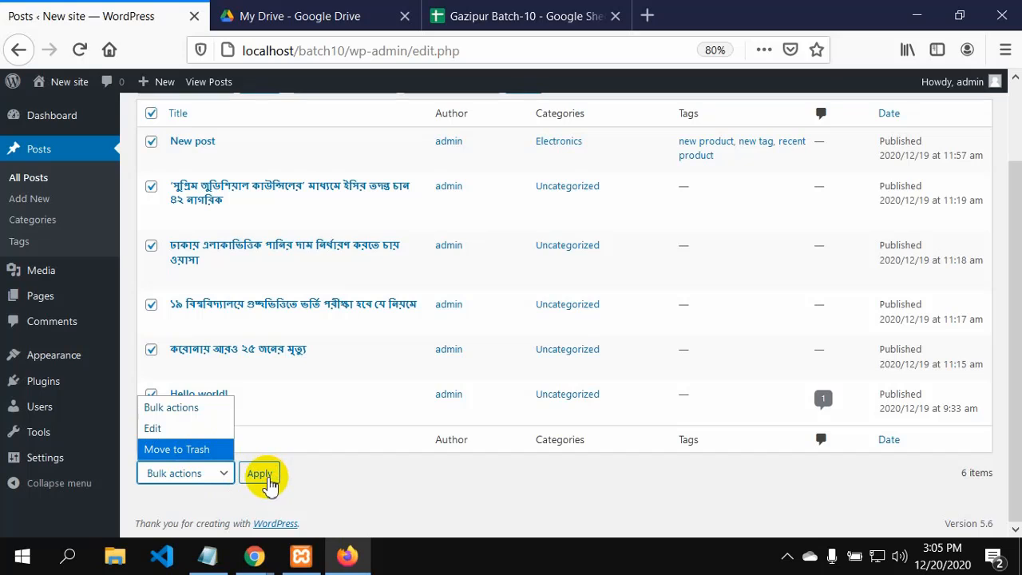
click(313, 471)
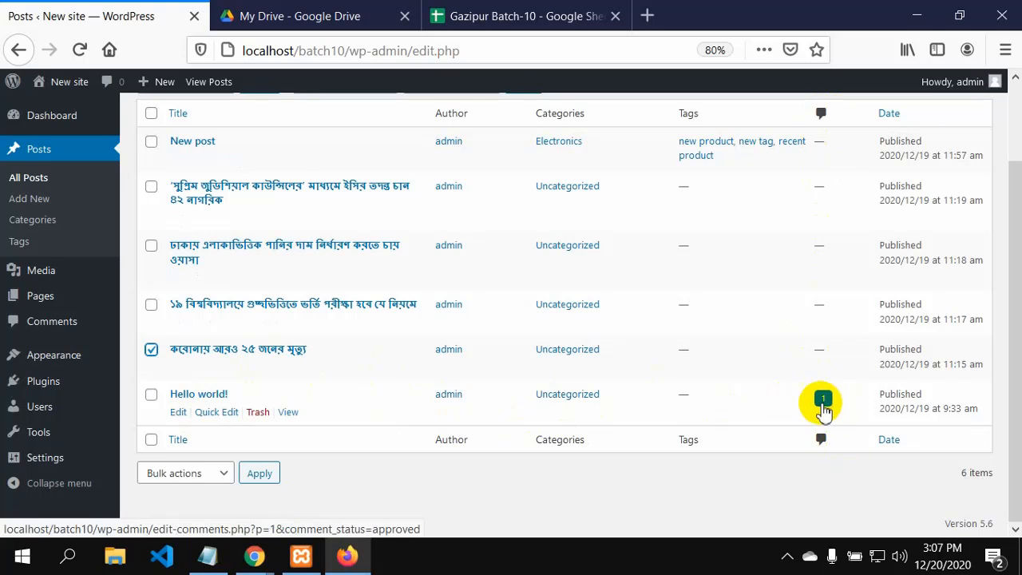
Check the date filter's options, leave it at All dates, and filter the posts by the Electronics category.
scroll(595, 274, up, 2)
scroll(595, 273, up, 1)
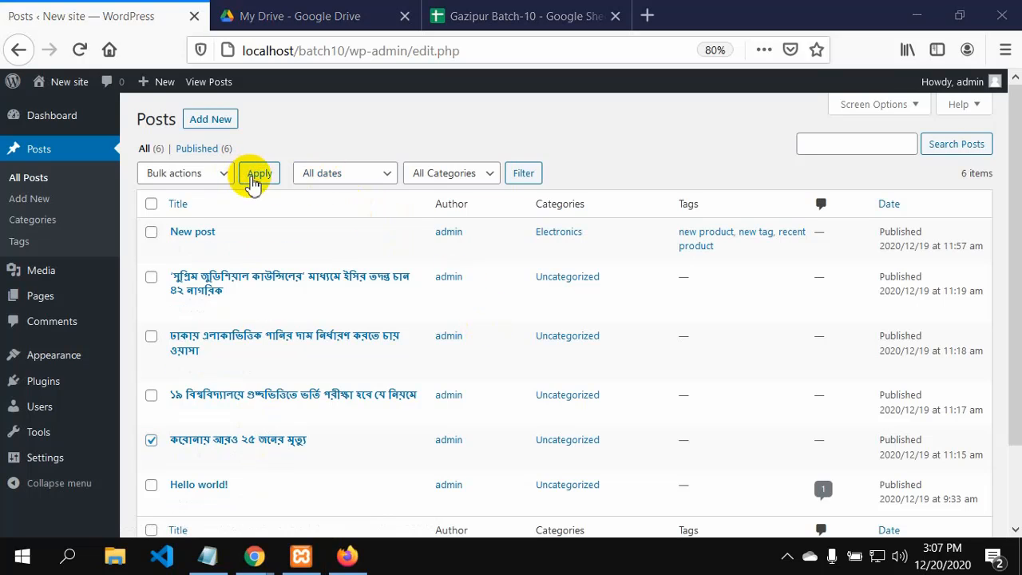
click(387, 182)
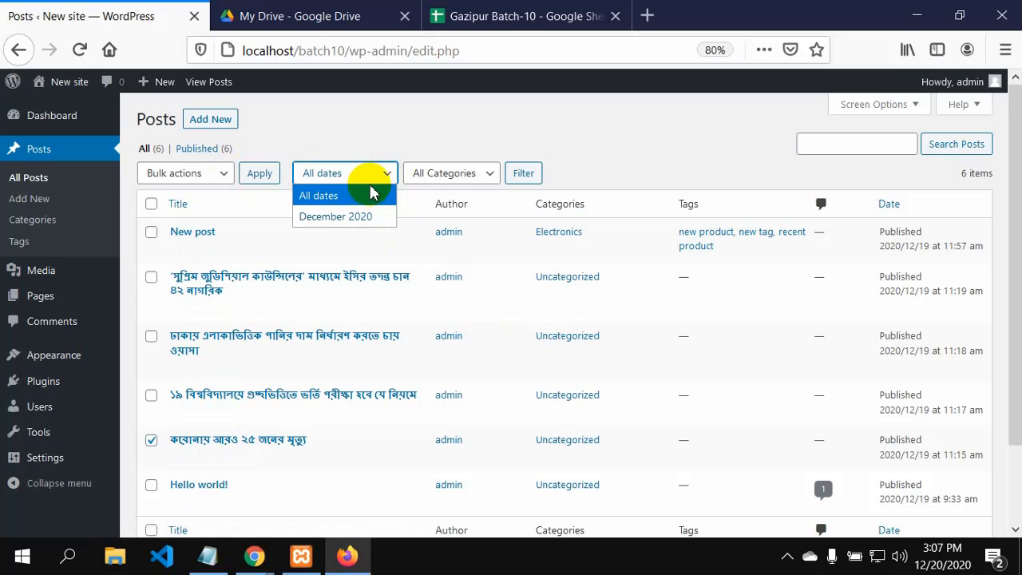
click(383, 177)
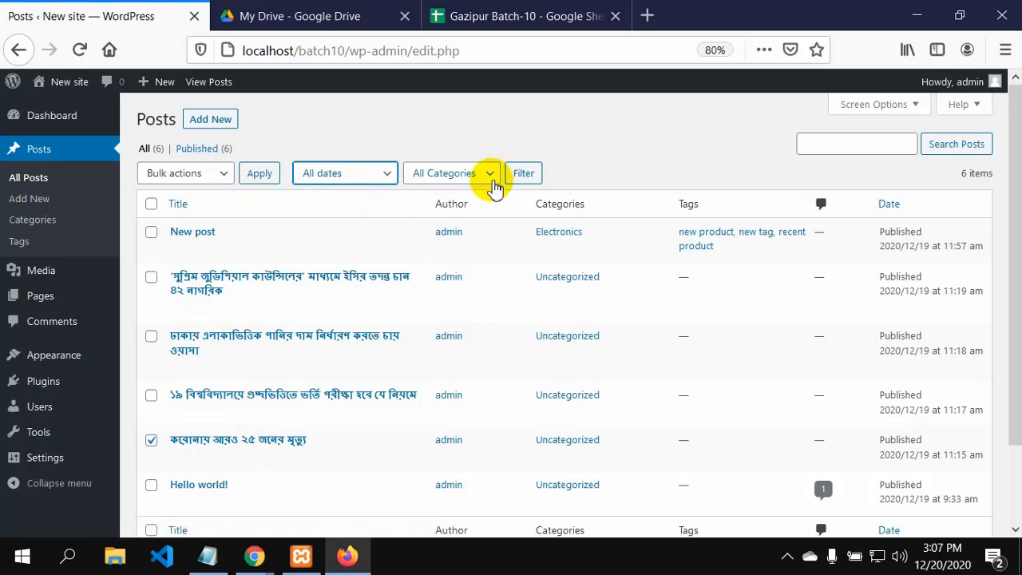
click(491, 178)
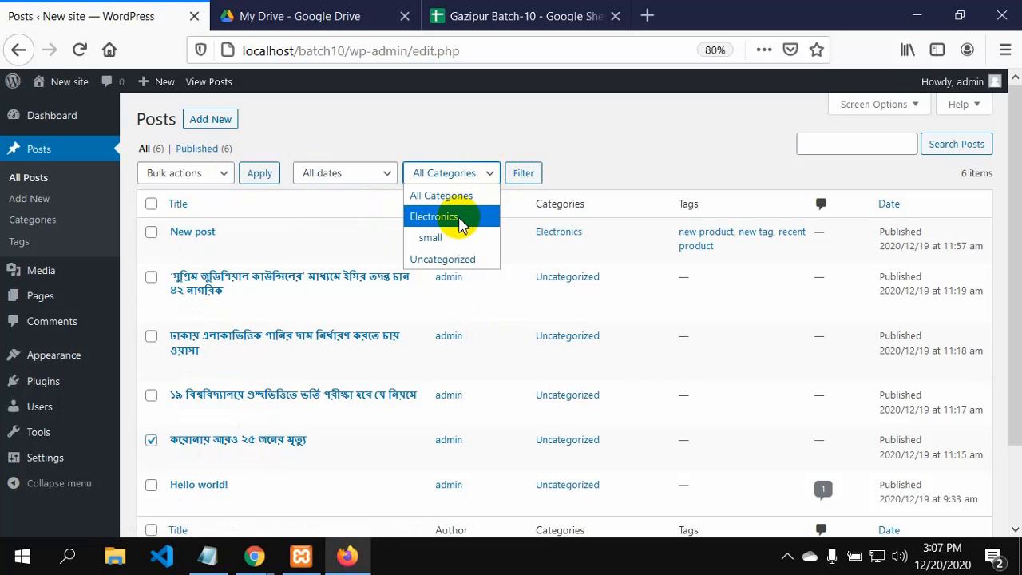
click(461, 217)
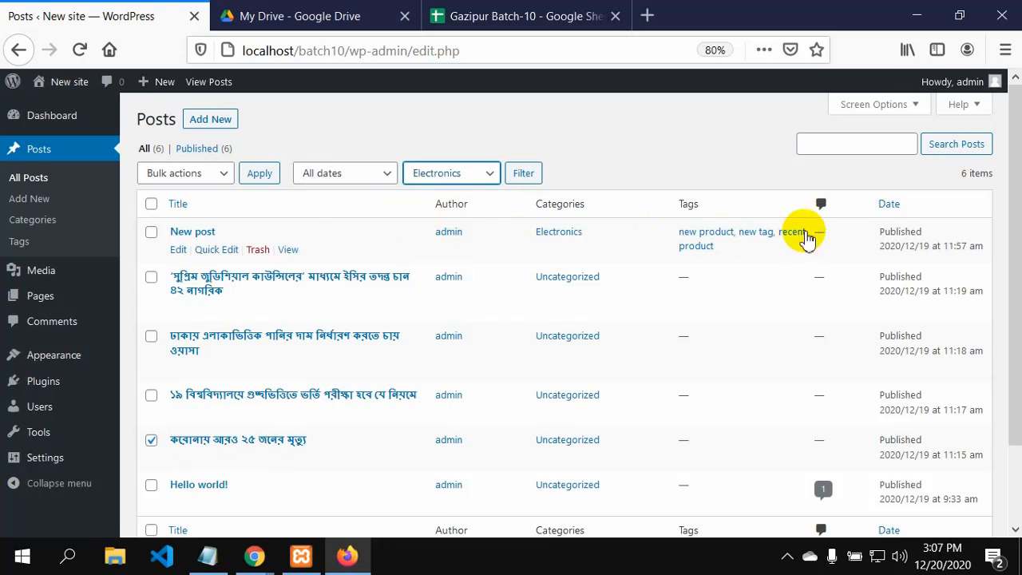
click(953, 148)
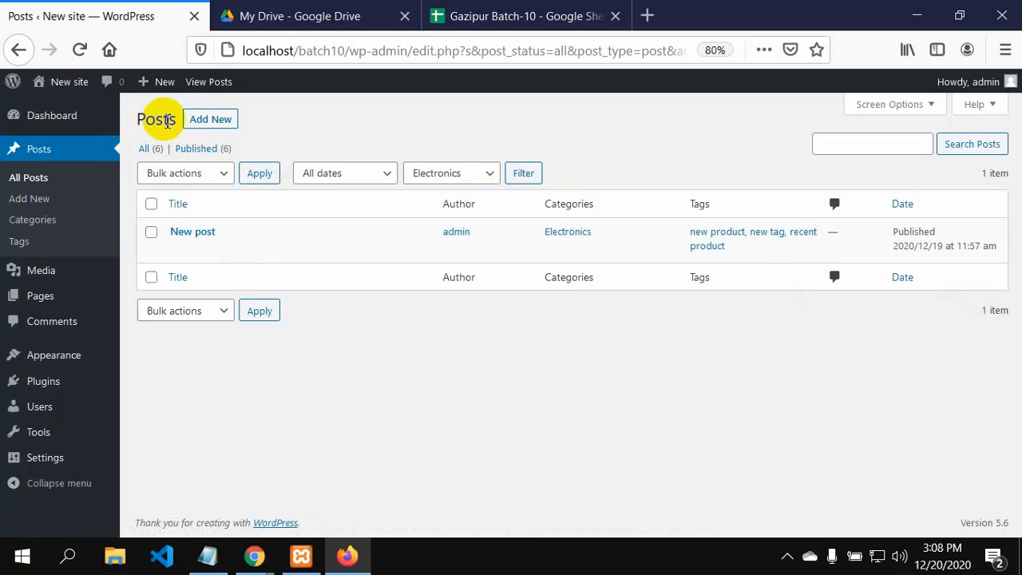
Examine the Posts heading and the All and Published status links above the filtered list.
drag(169, 118, 137, 119)
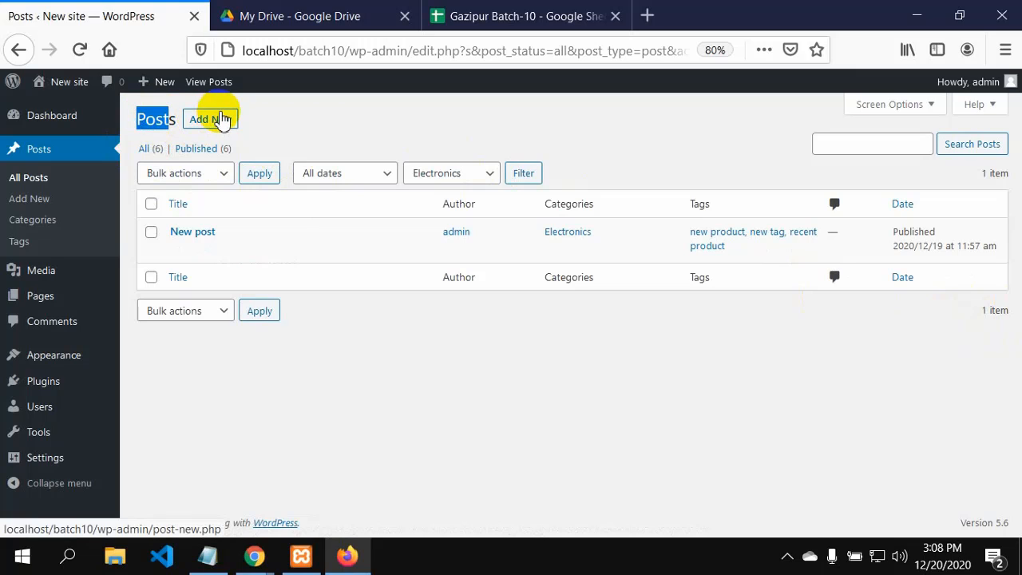
drag(255, 135, 234, 133)
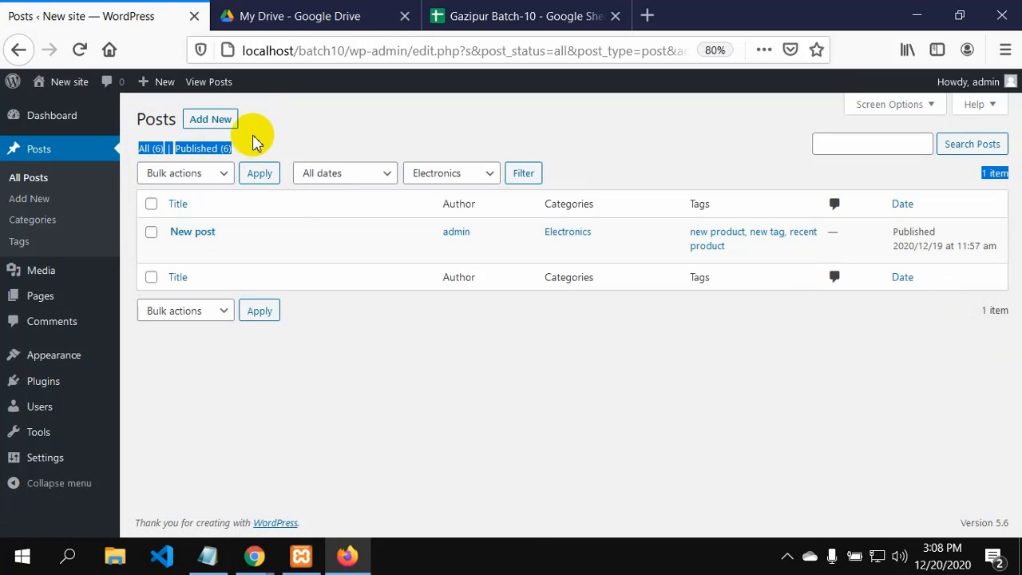
click(277, 132)
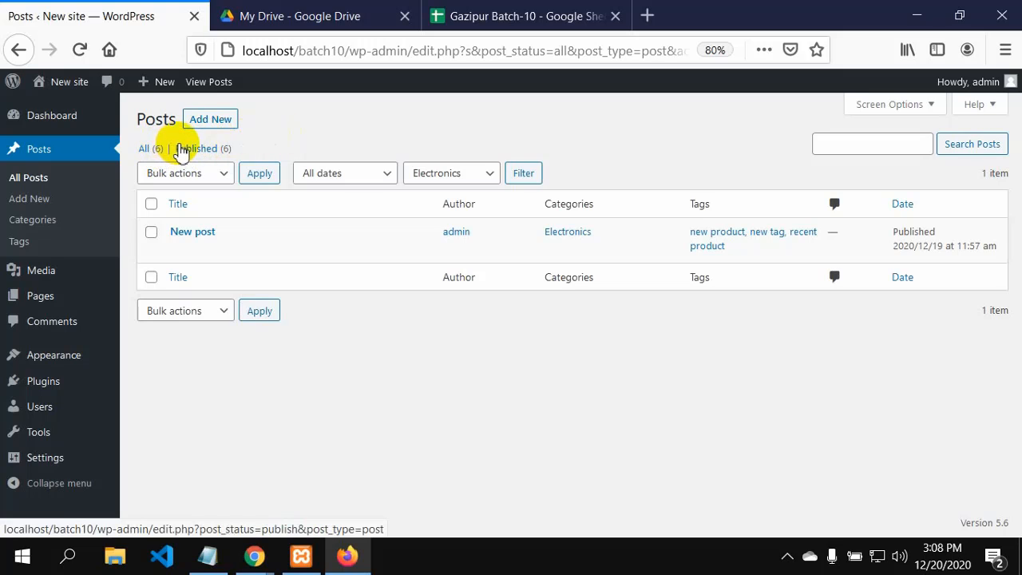
drag(242, 141, 190, 158)
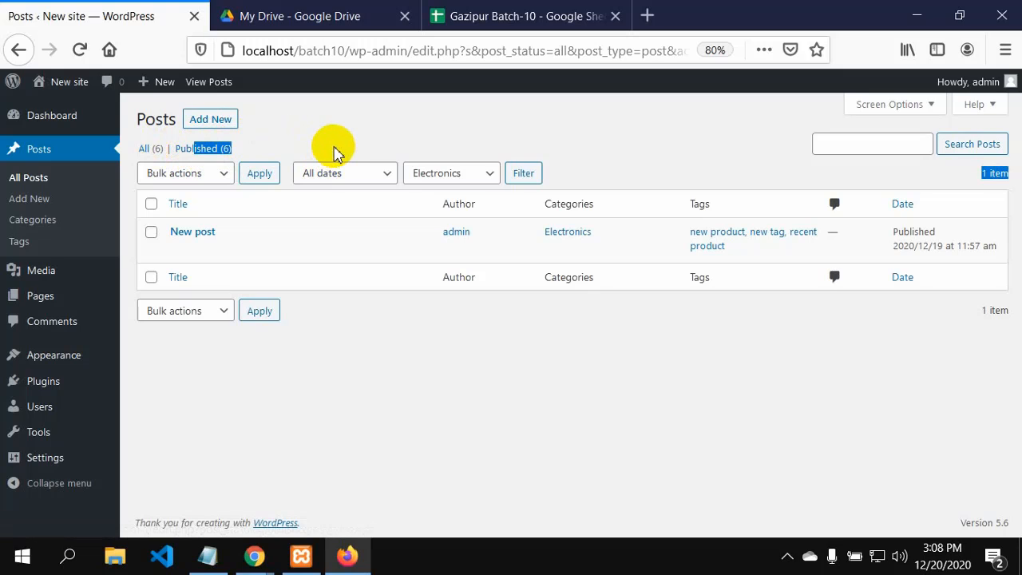
click(333, 152)
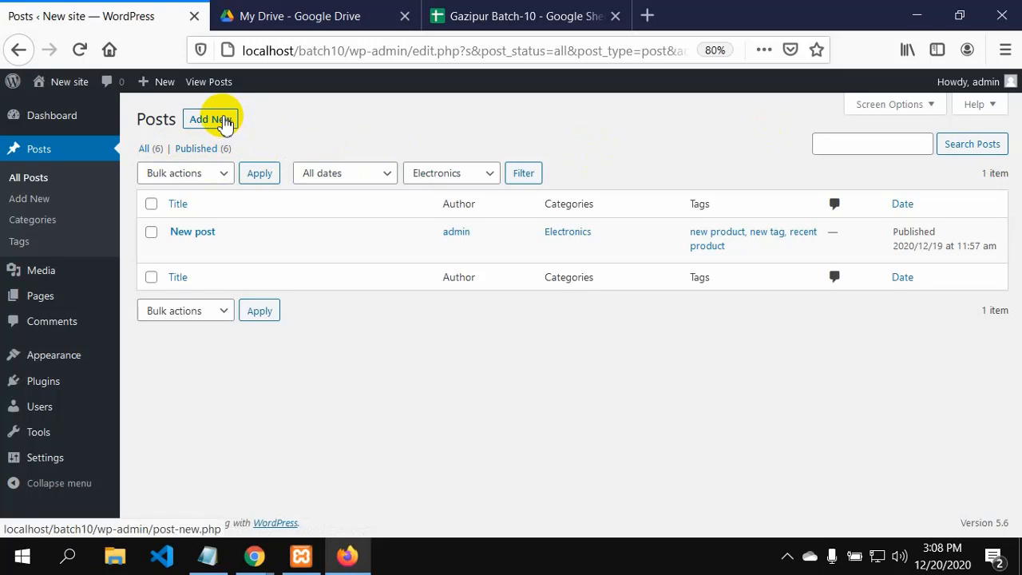
Create a new post and start its title with "write t".
click(225, 125)
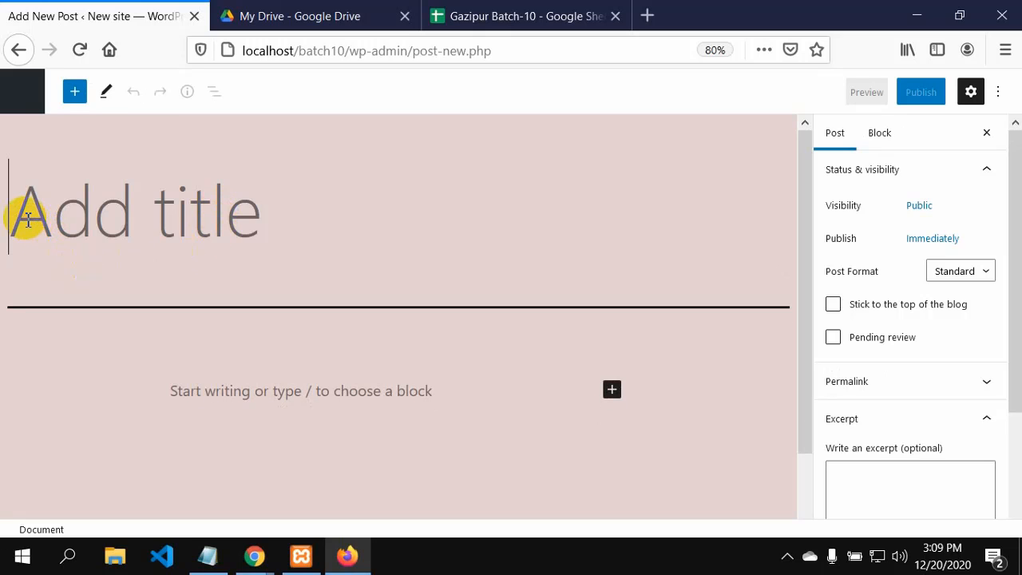
click(191, 241)
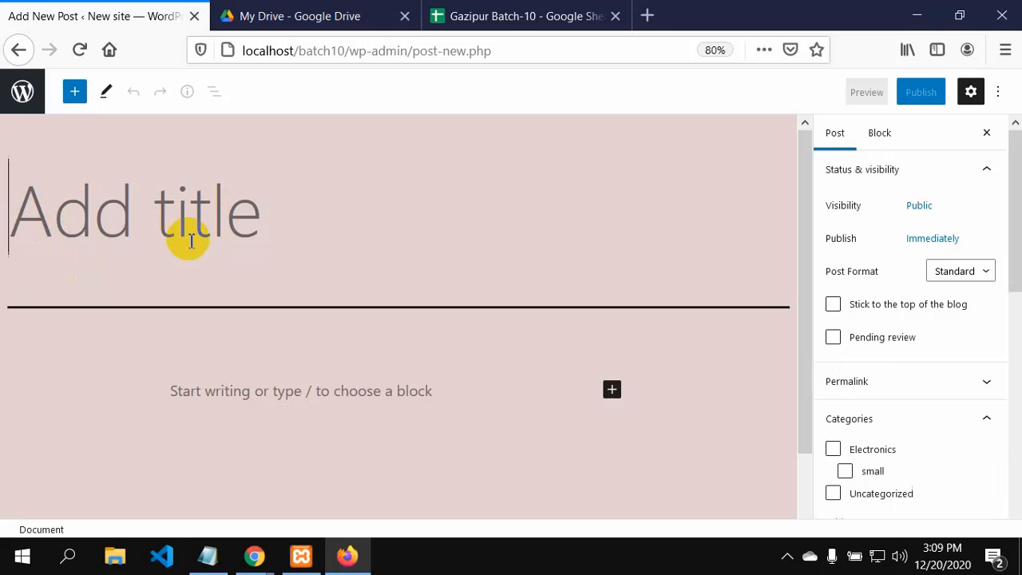
text(Write)
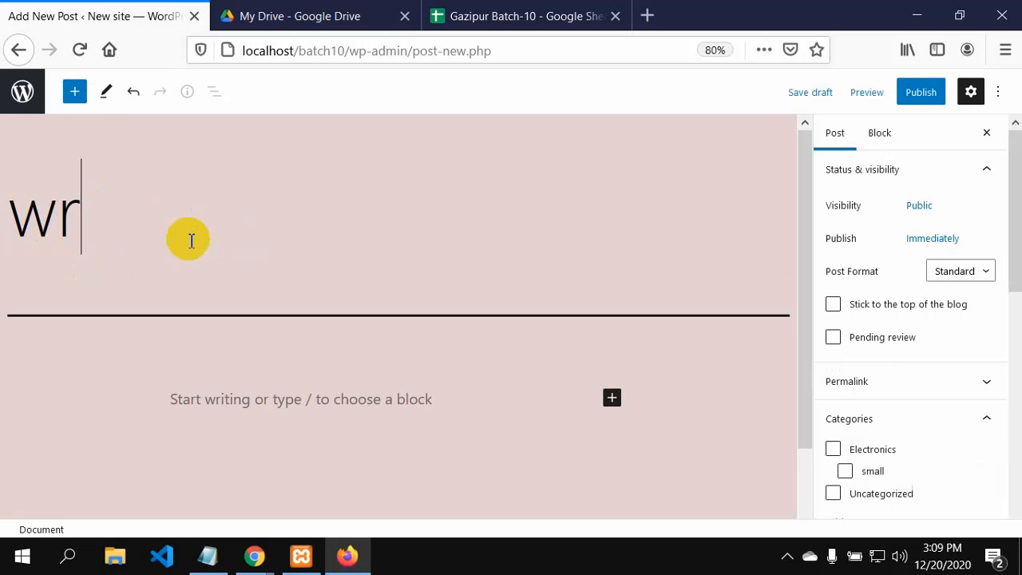
text( t)
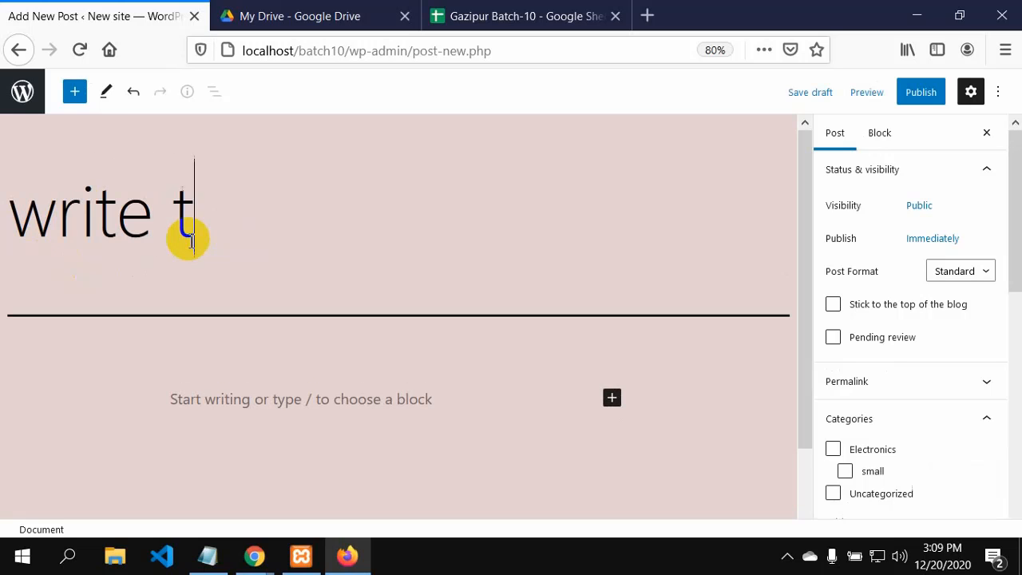